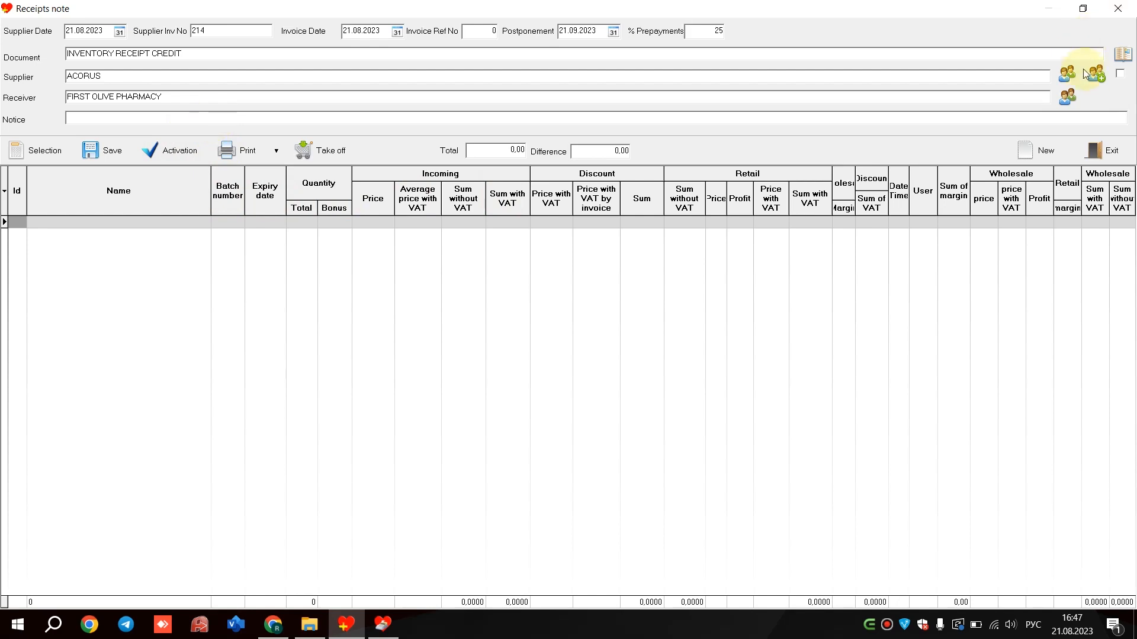
- Create a supplier organization card named asdsad with full name dasdwq, region Dubai and district Al Barsha, and save it
click(1095, 73)
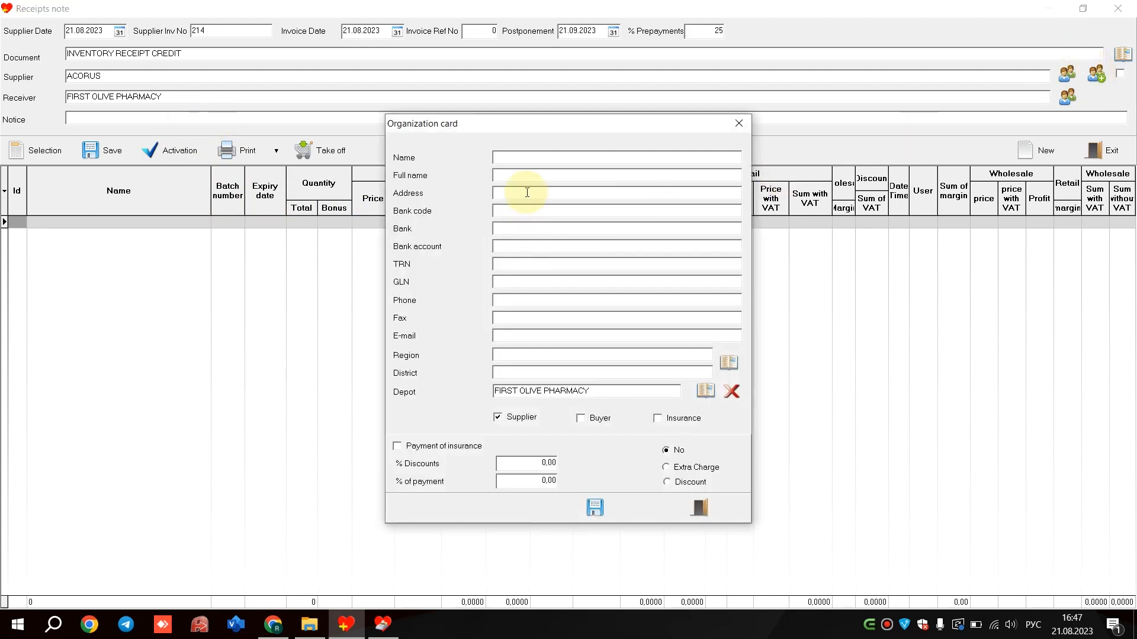
text(asdsad)
key(Tab)
text(dasdwq)
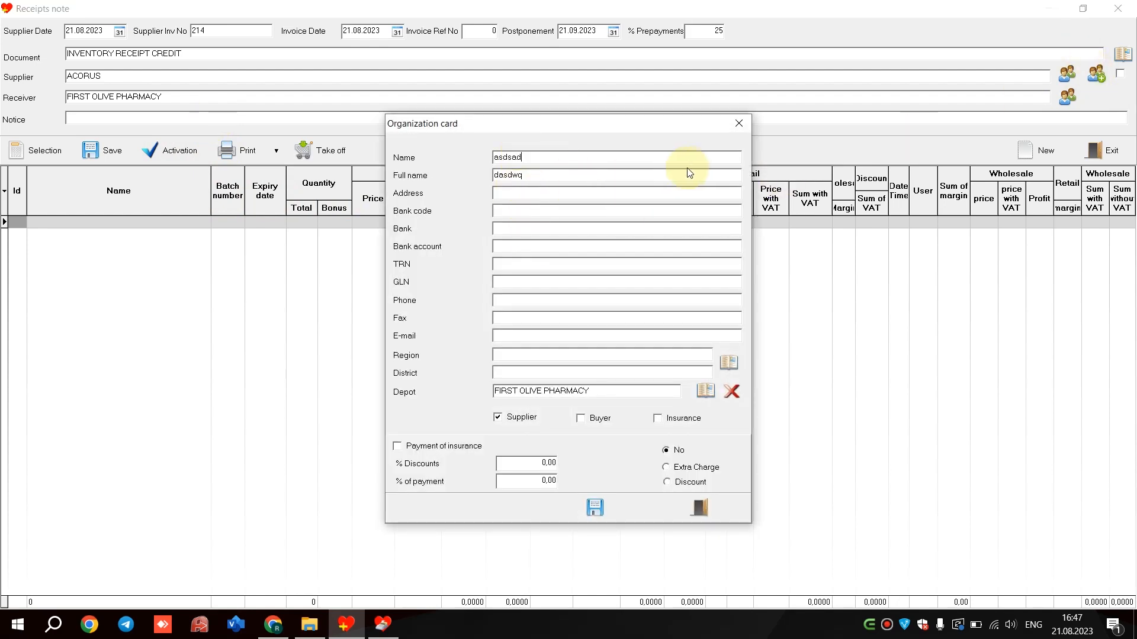
drag(558, 159, 465, 149)
key(Tab)
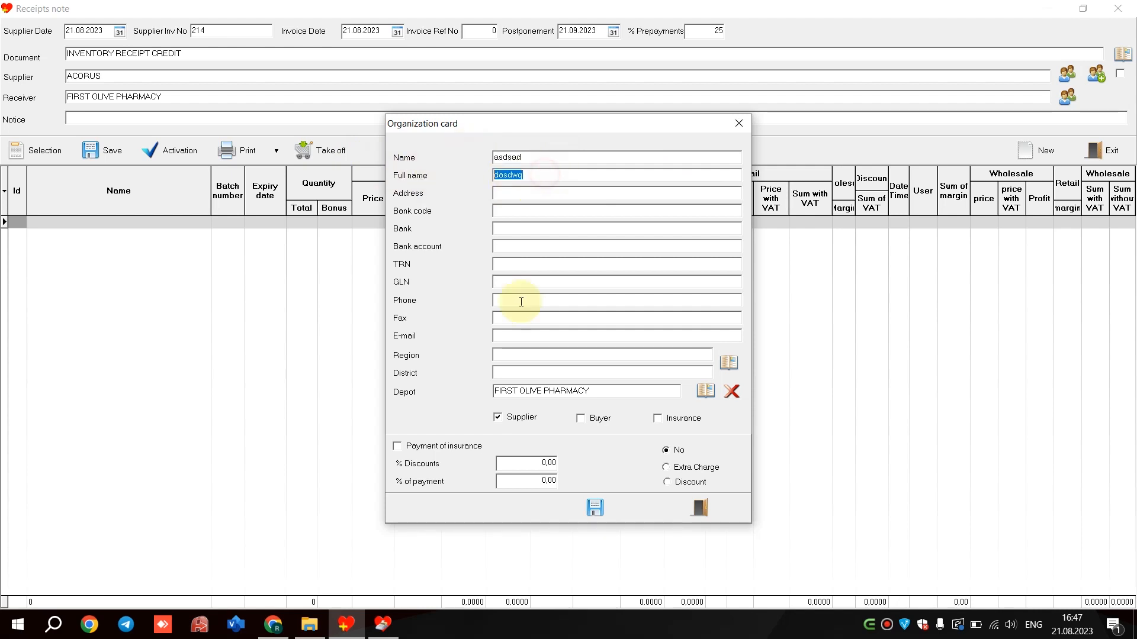
click(521, 355)
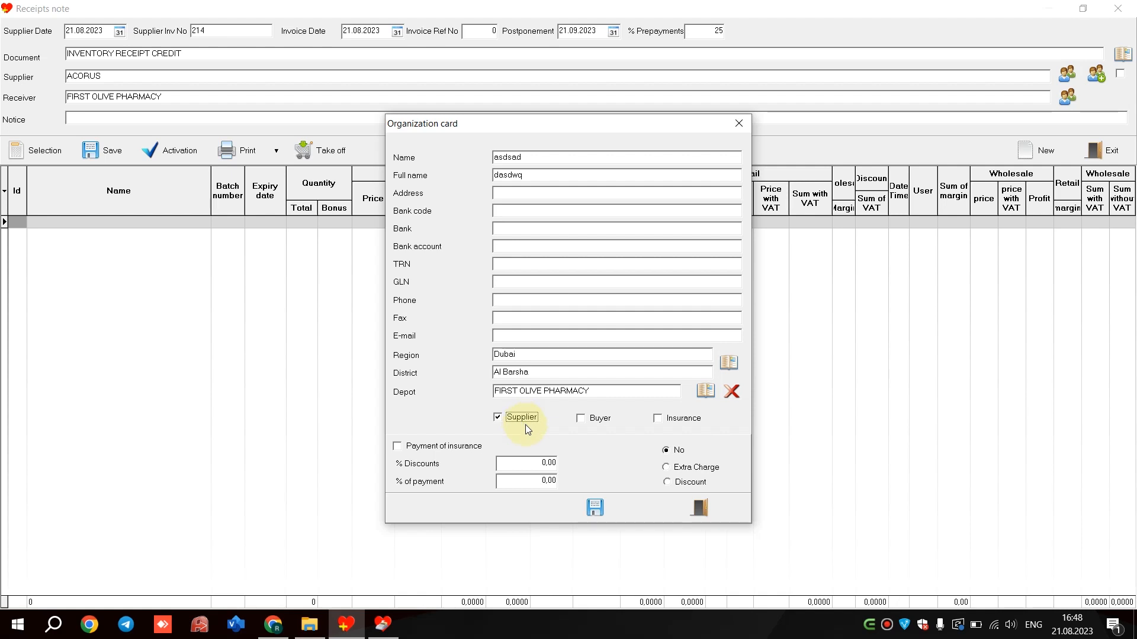
click(594, 510)
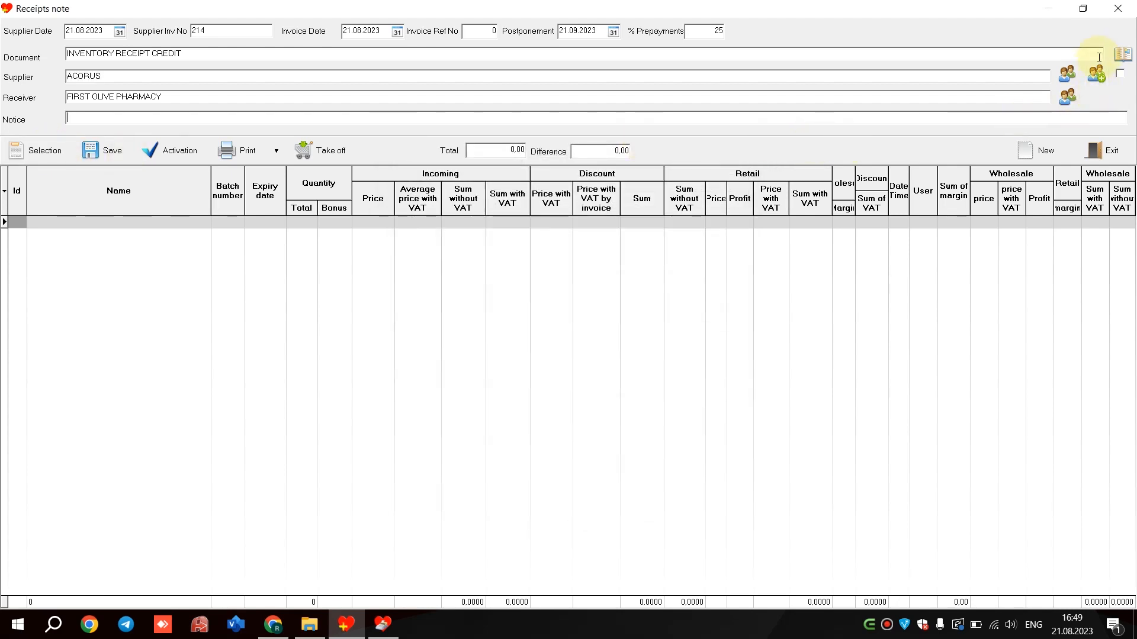
- Review the credit, cash and consignment inventory receipt types in the document type reference list
click(1118, 57)
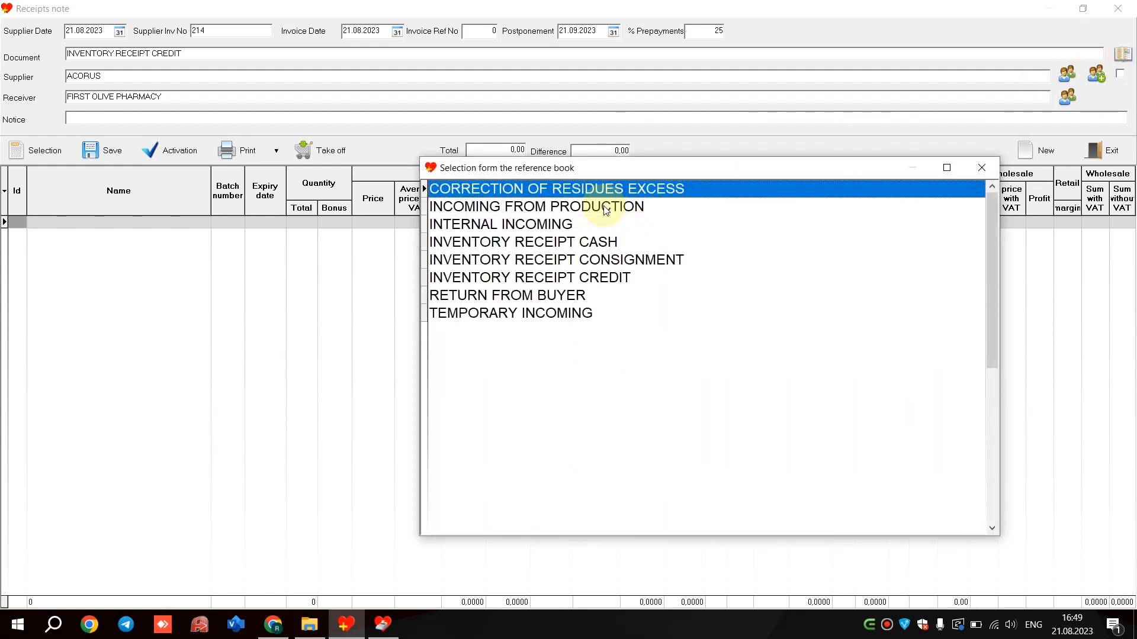
click(616, 276)
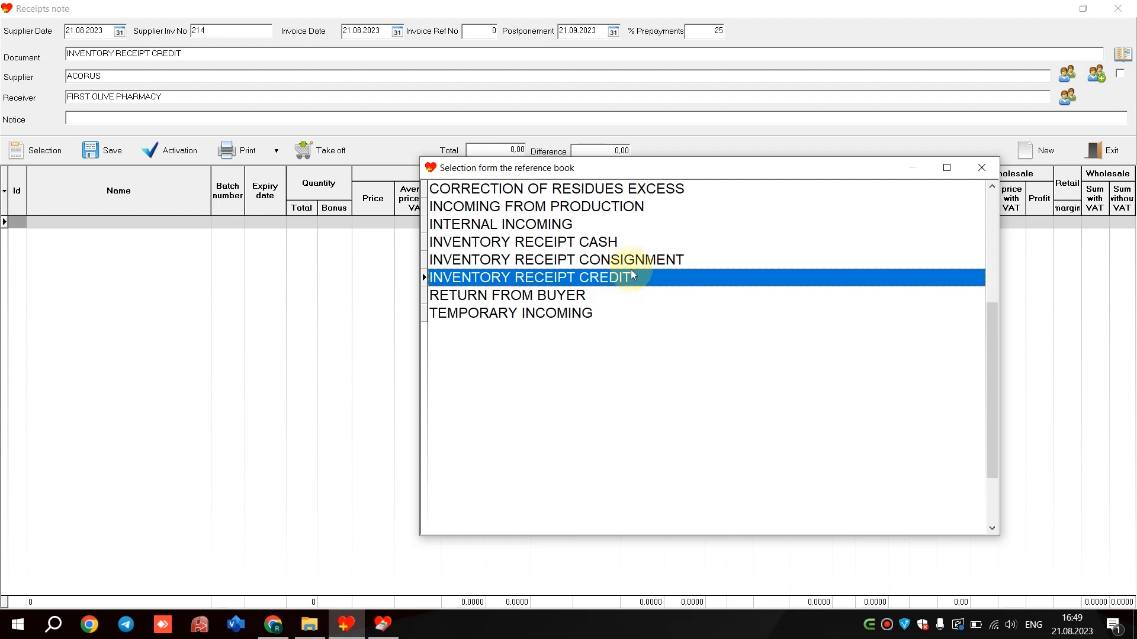
click(628, 244)
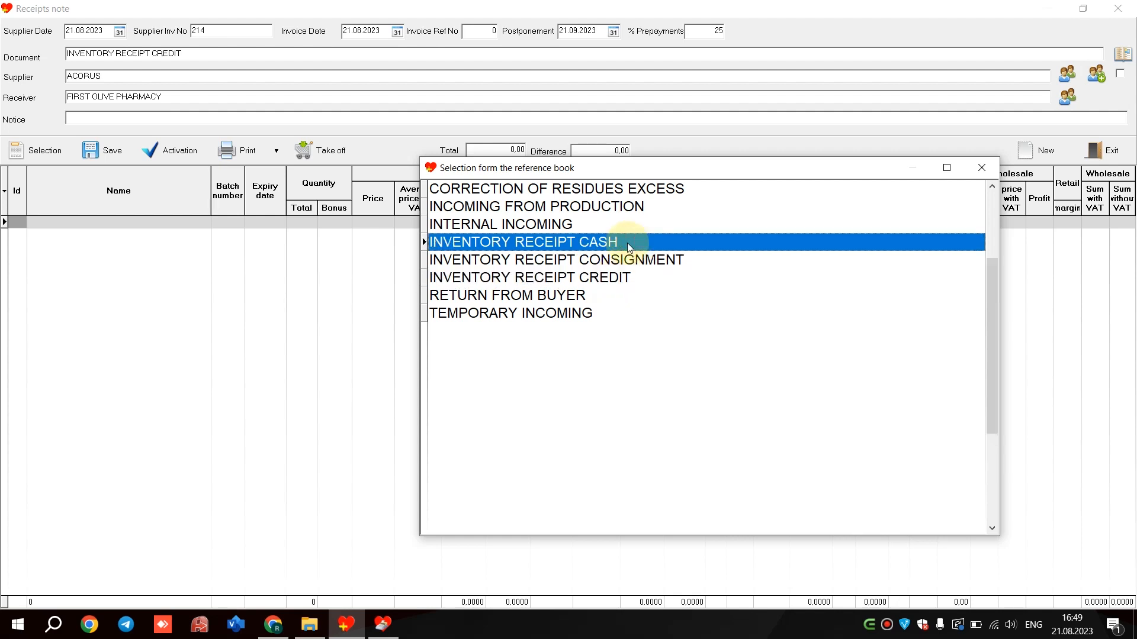
click(610, 265)
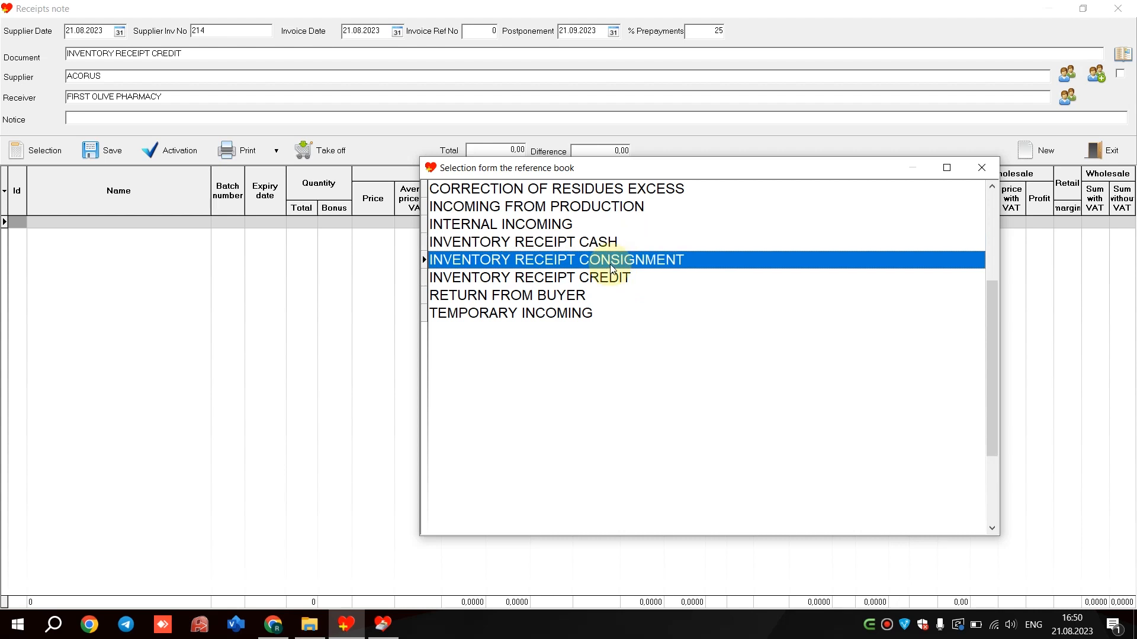
click(612, 264)
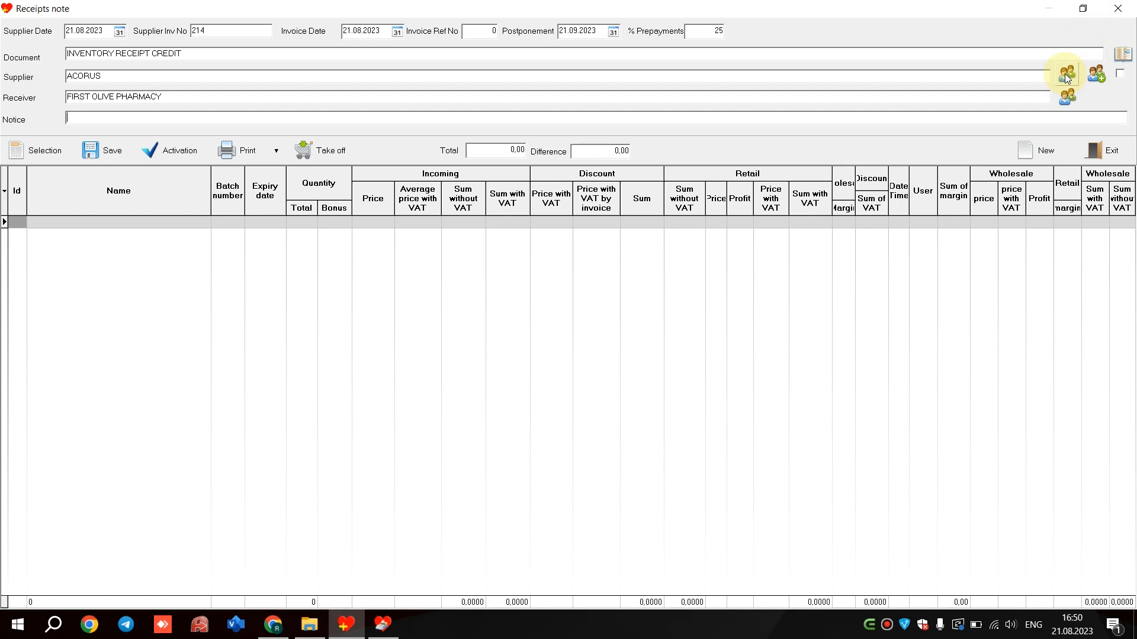
click(167, 100)
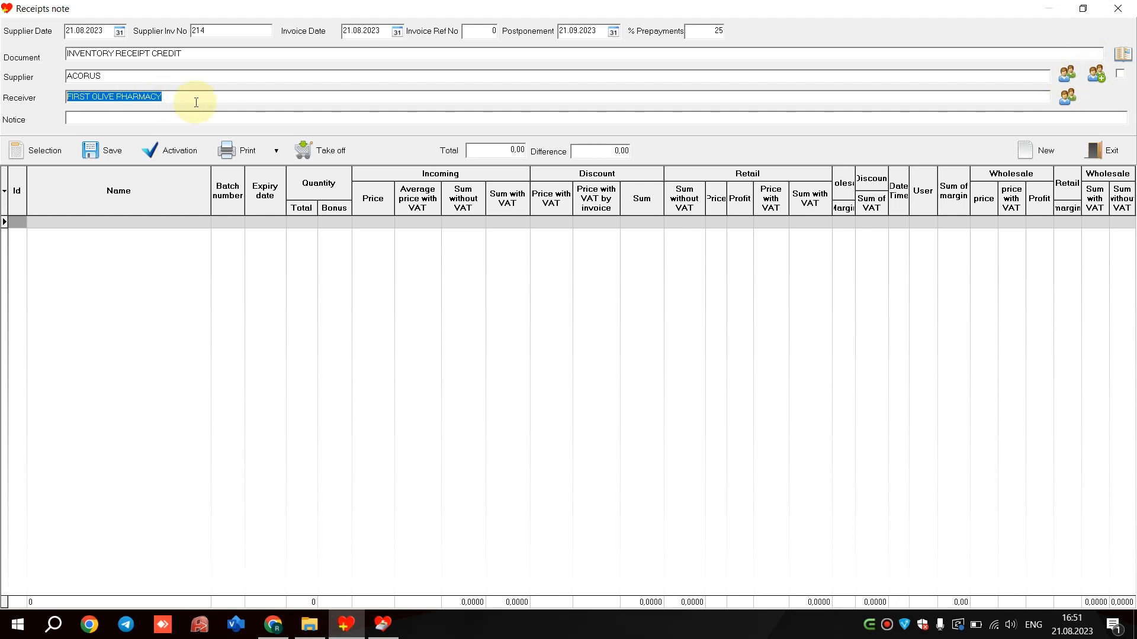
click(188, 99)
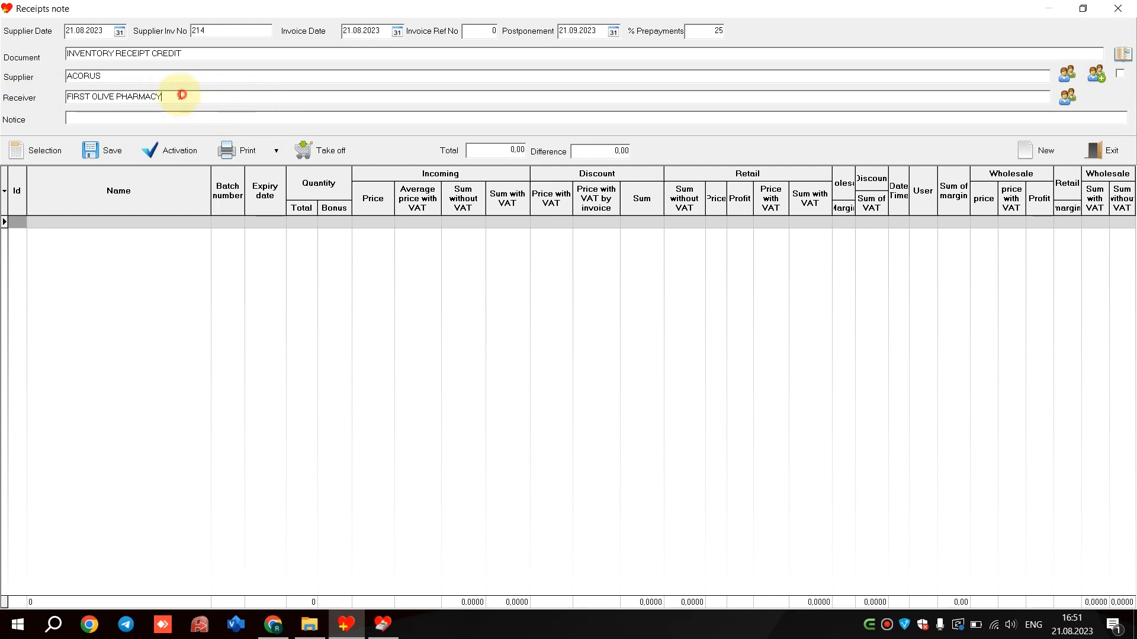
drag(178, 98, 8, 98)
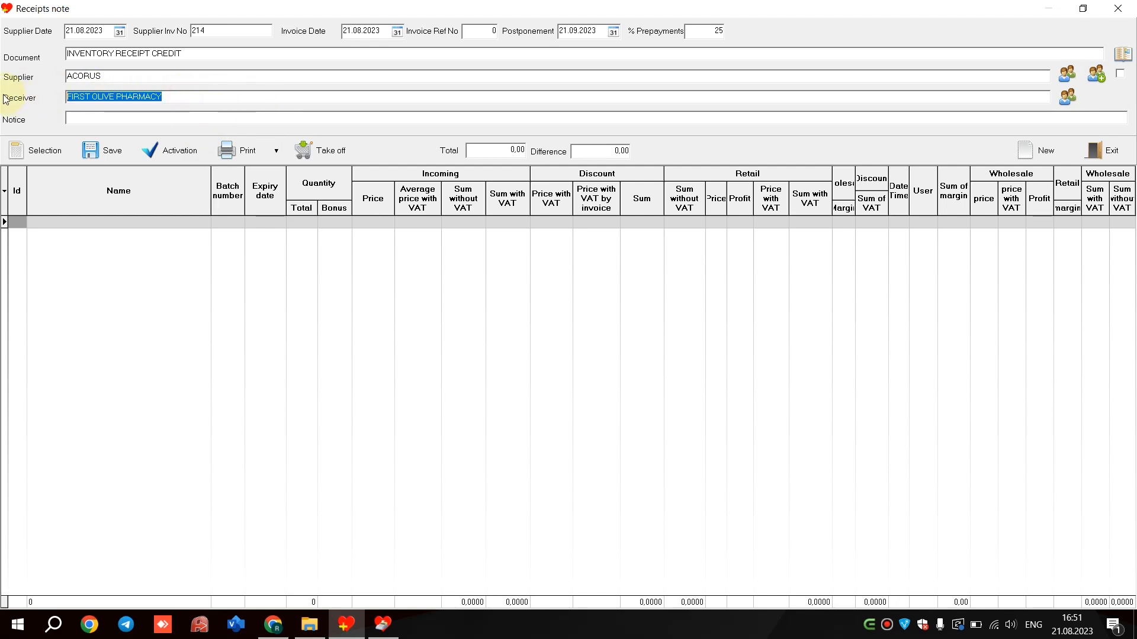
- Enter "Immediatly" as the receipt's notice and open the selection of goods
click(119, 119)
text(Im)
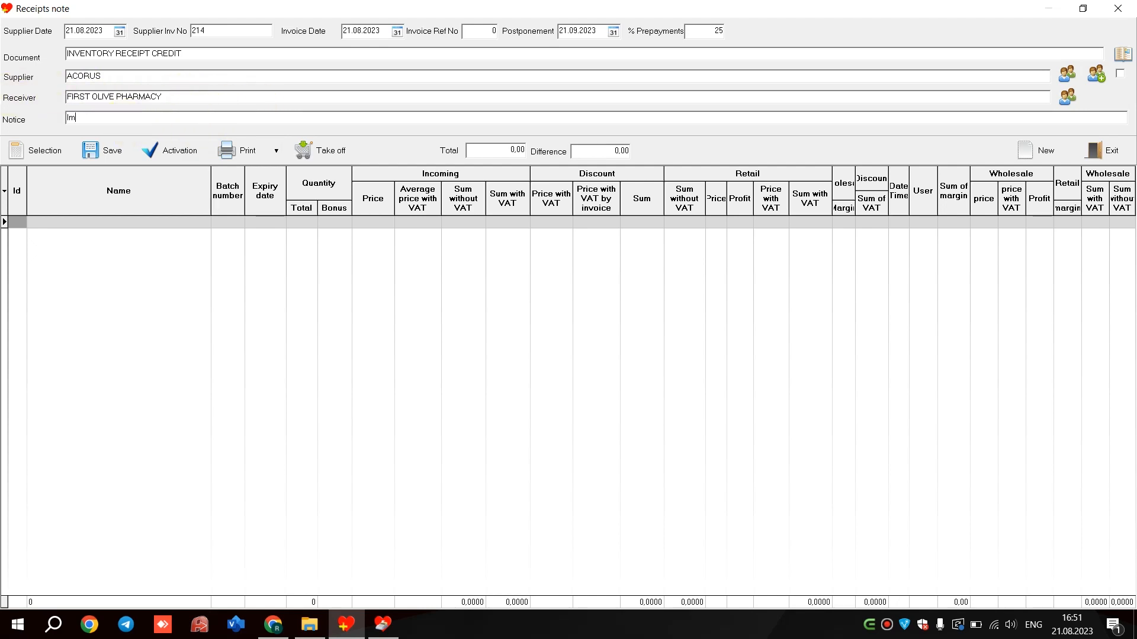
text(mediatly)
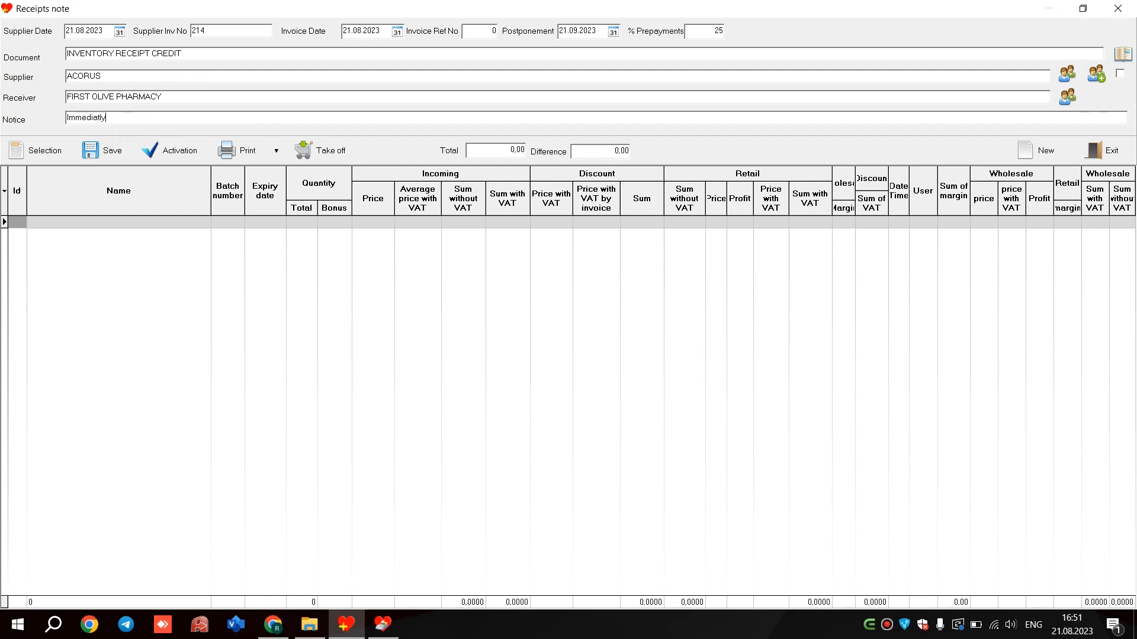
click(41, 155)
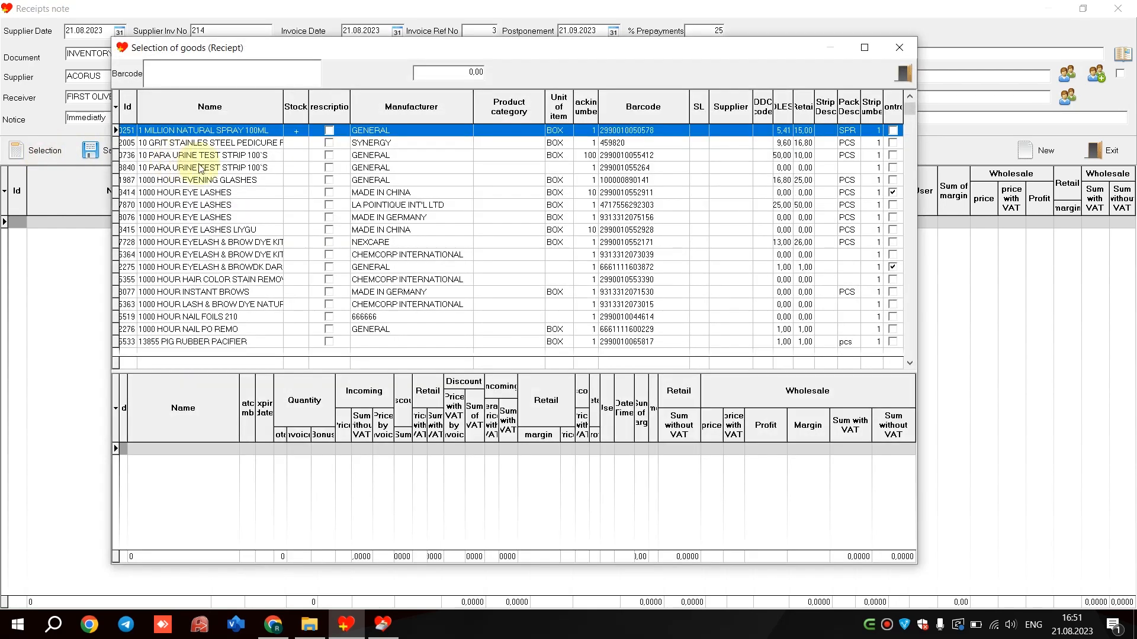
click(201, 166)
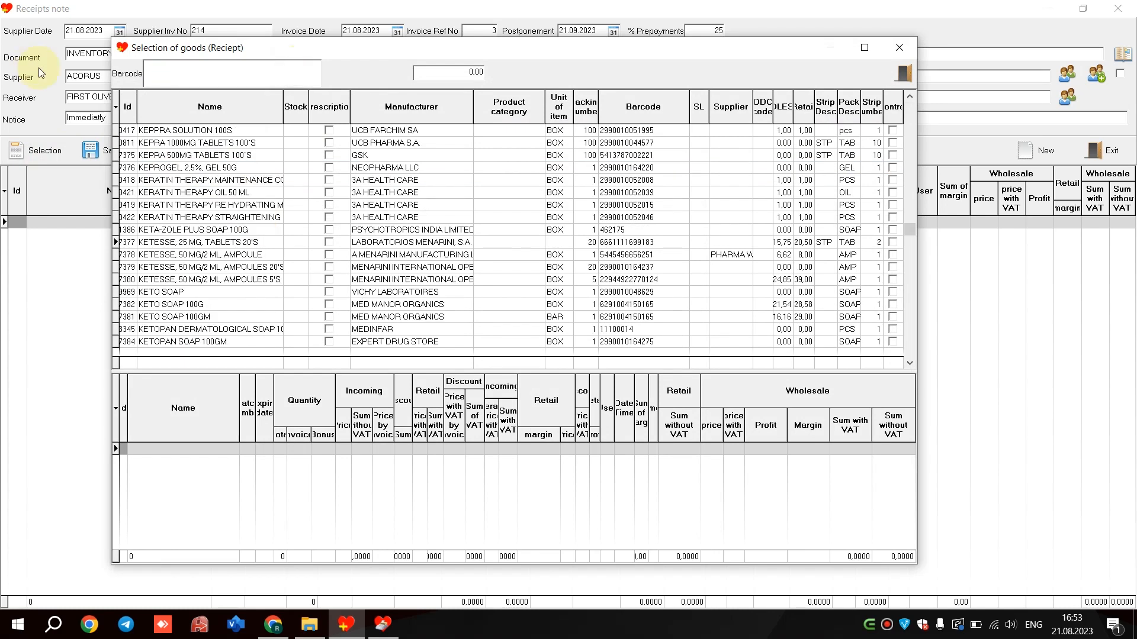
click(222, 255)
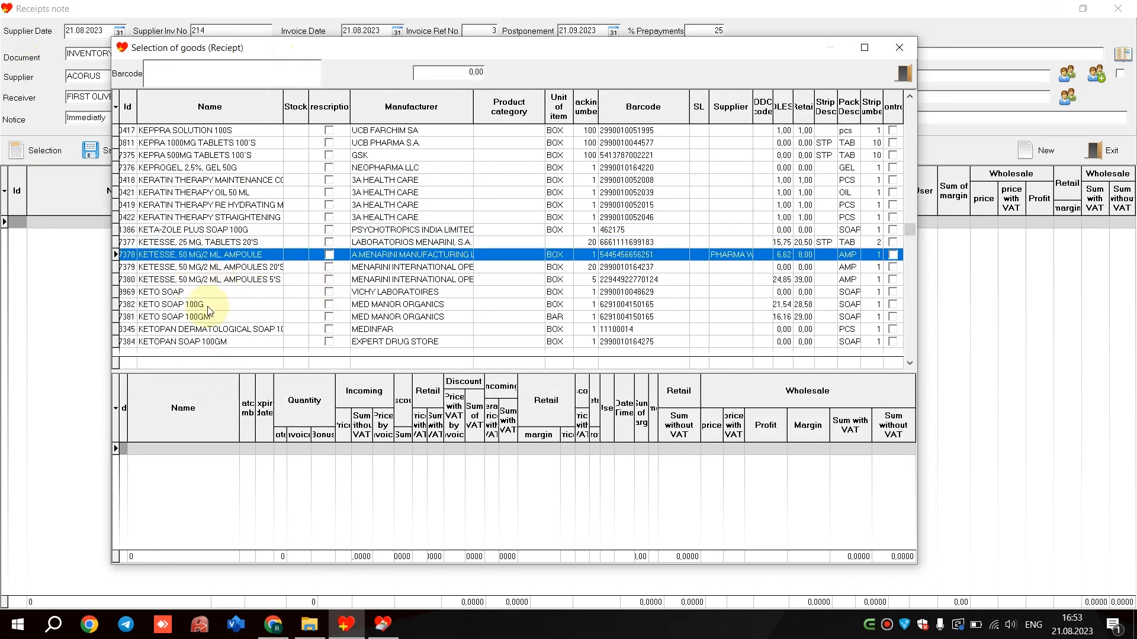
key(Up)
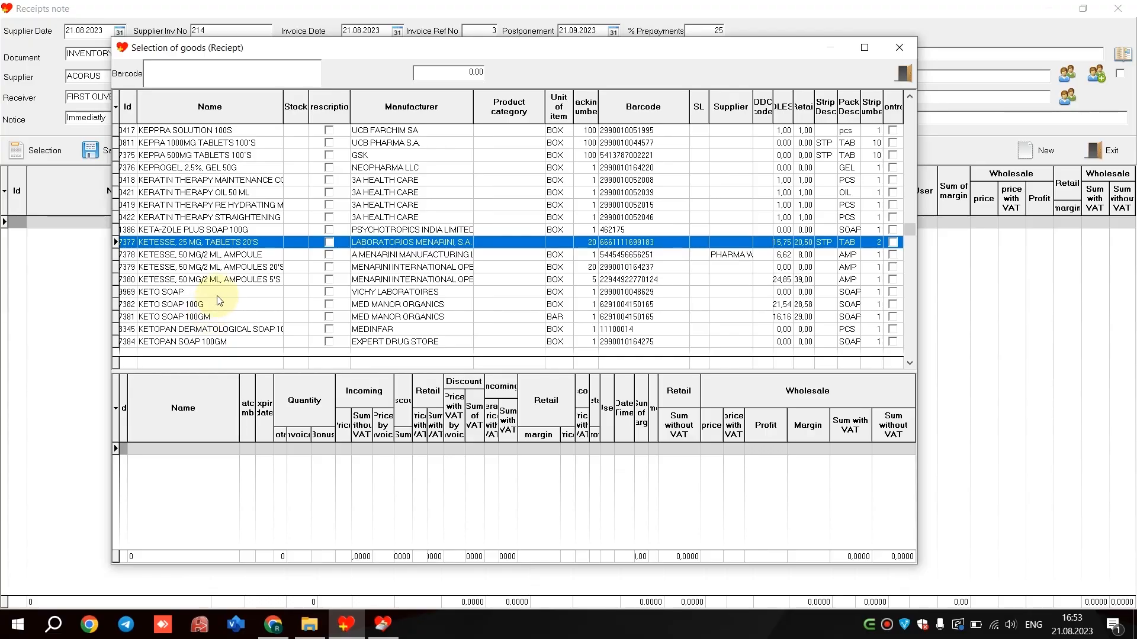
key(Return)
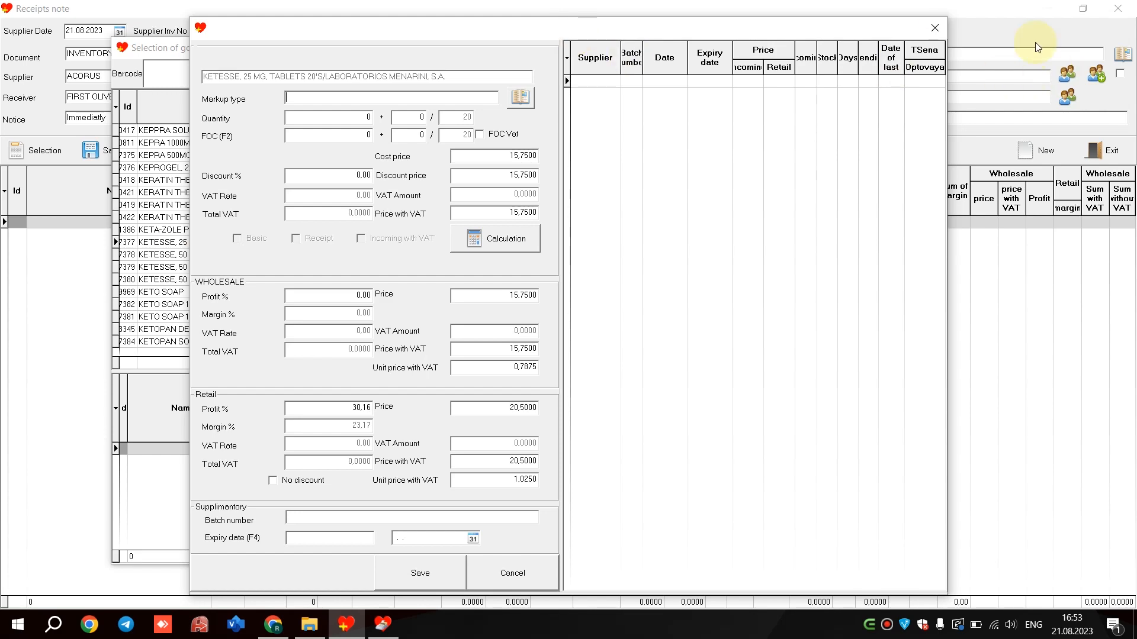
click(934, 27)
- Search the goods list for "kete" and open the entry form of KETESSE, 25 MG, TABLETS 20'S
click(224, 278)
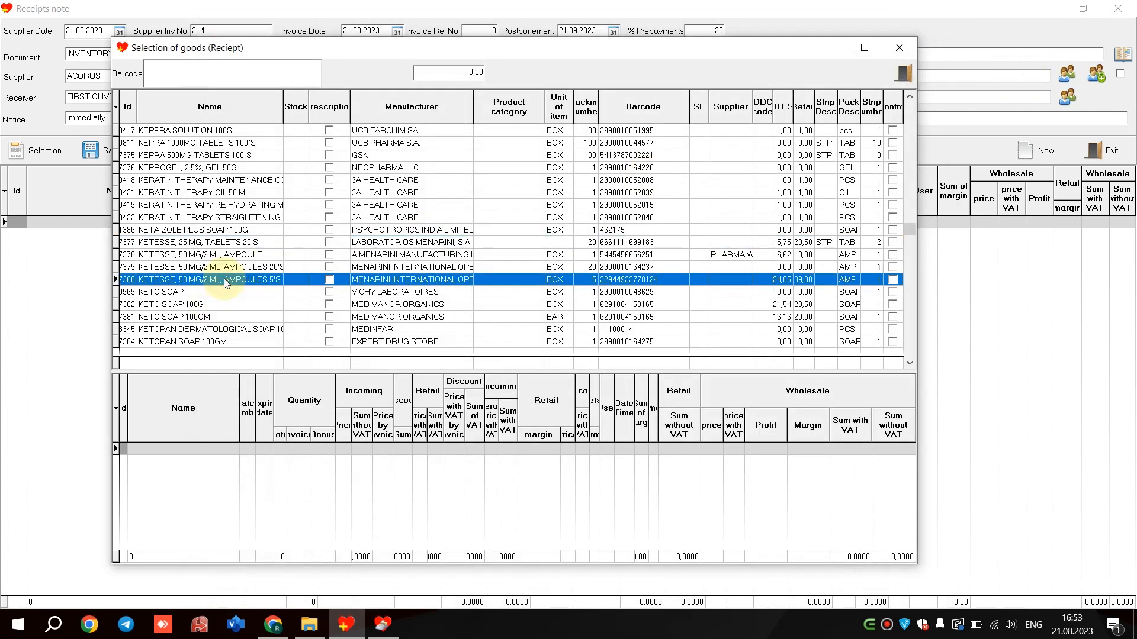
text(ket)
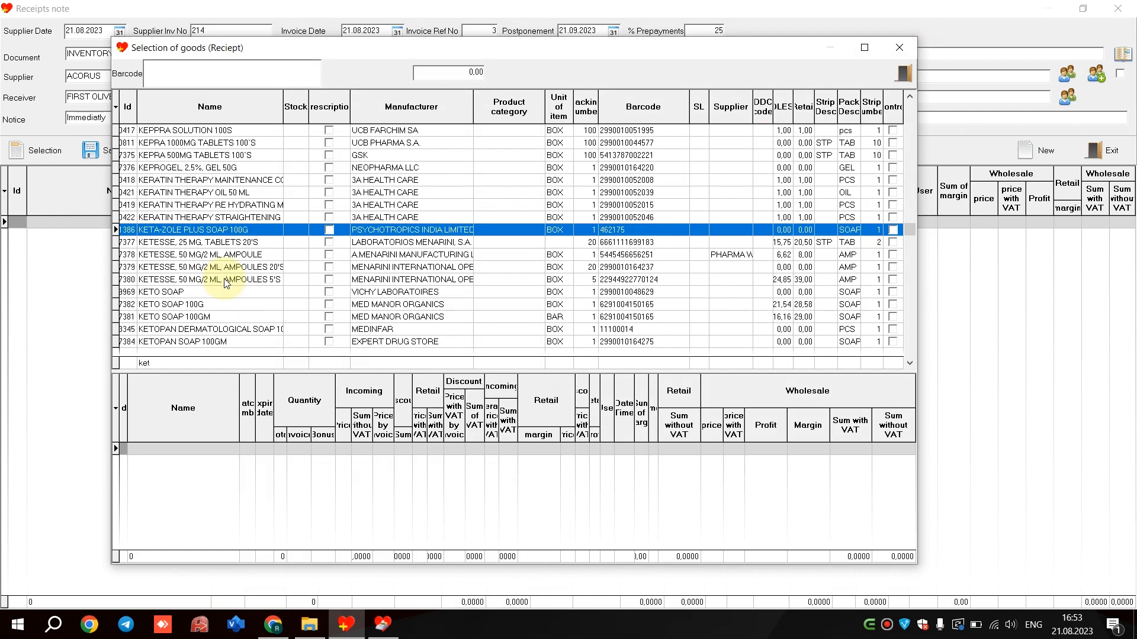
text(e)
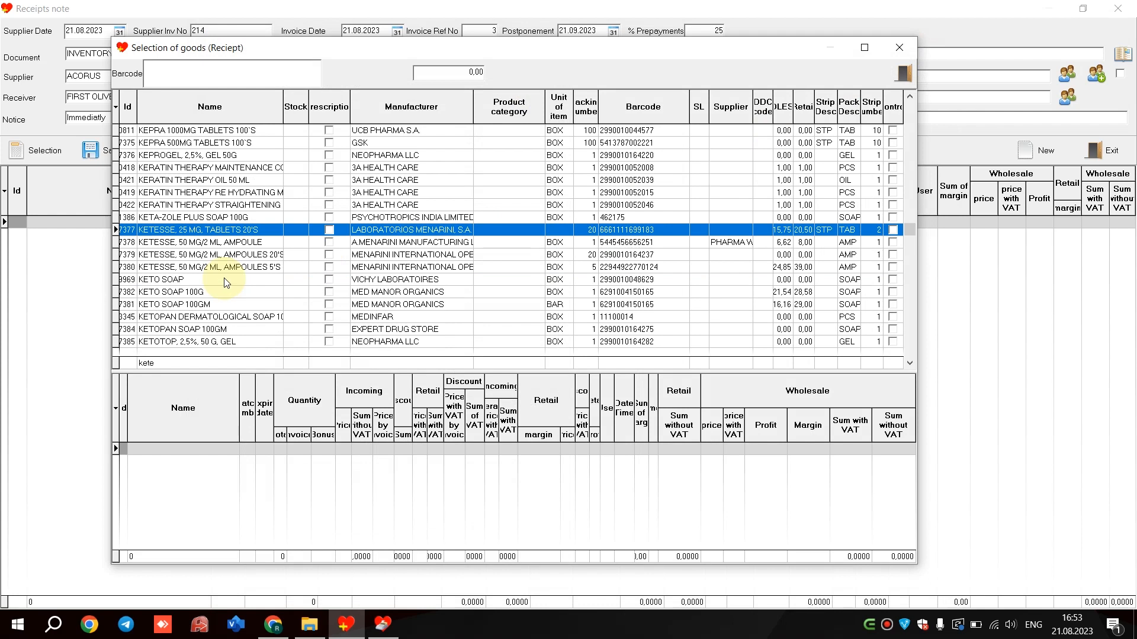
right_click(216, 233)
key(Escape)
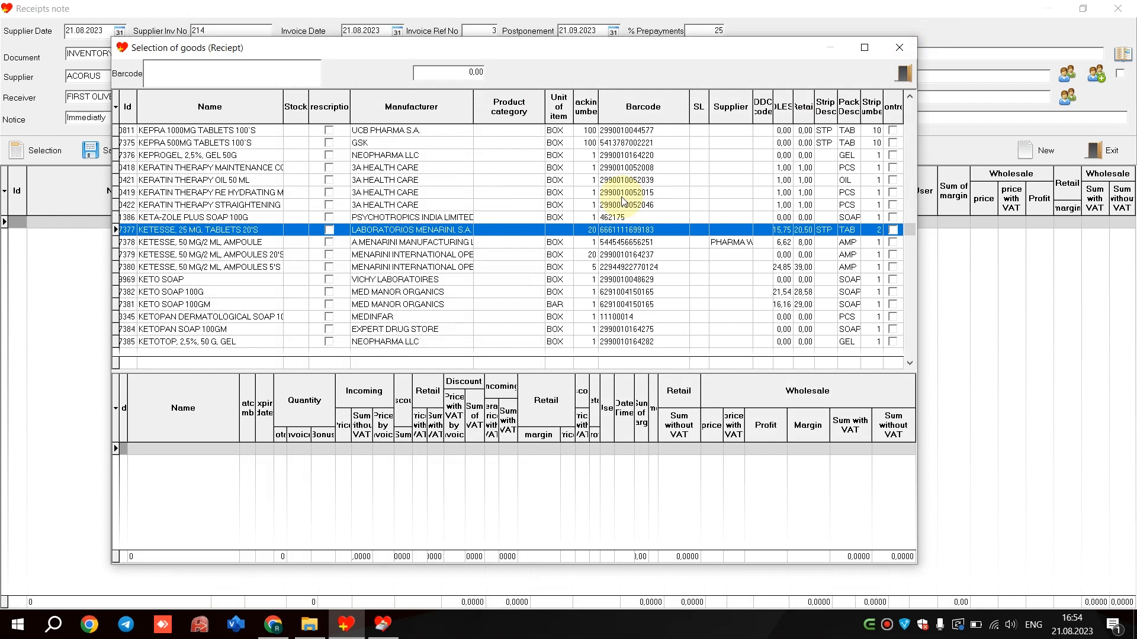
key(Return)
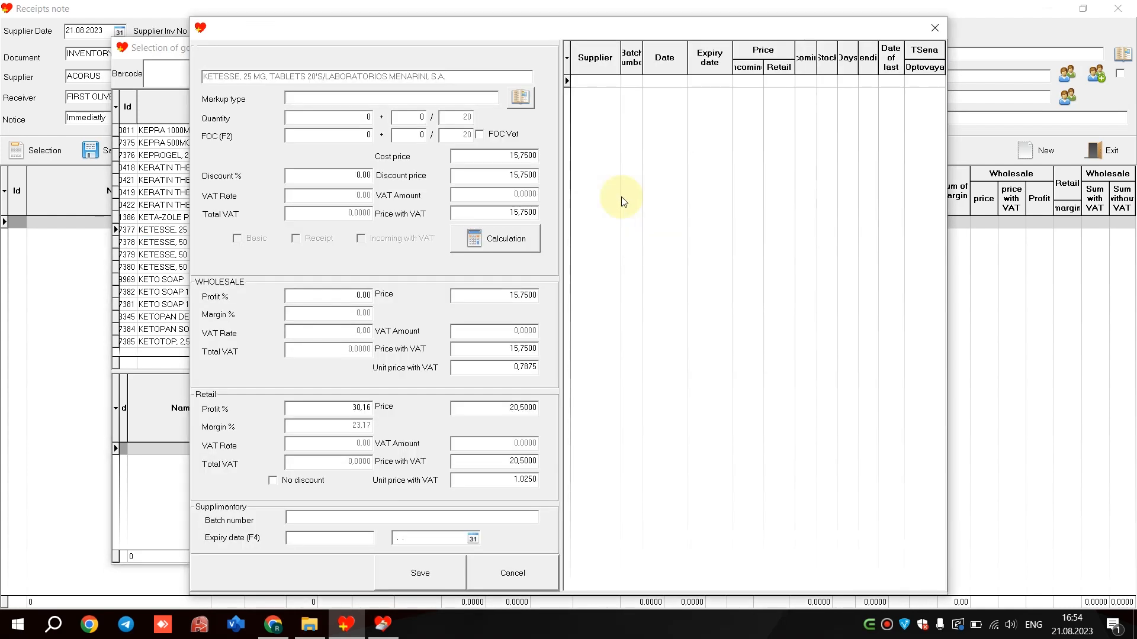
- Set the markup type of the Ketesse tablets to OTC
click(523, 98)
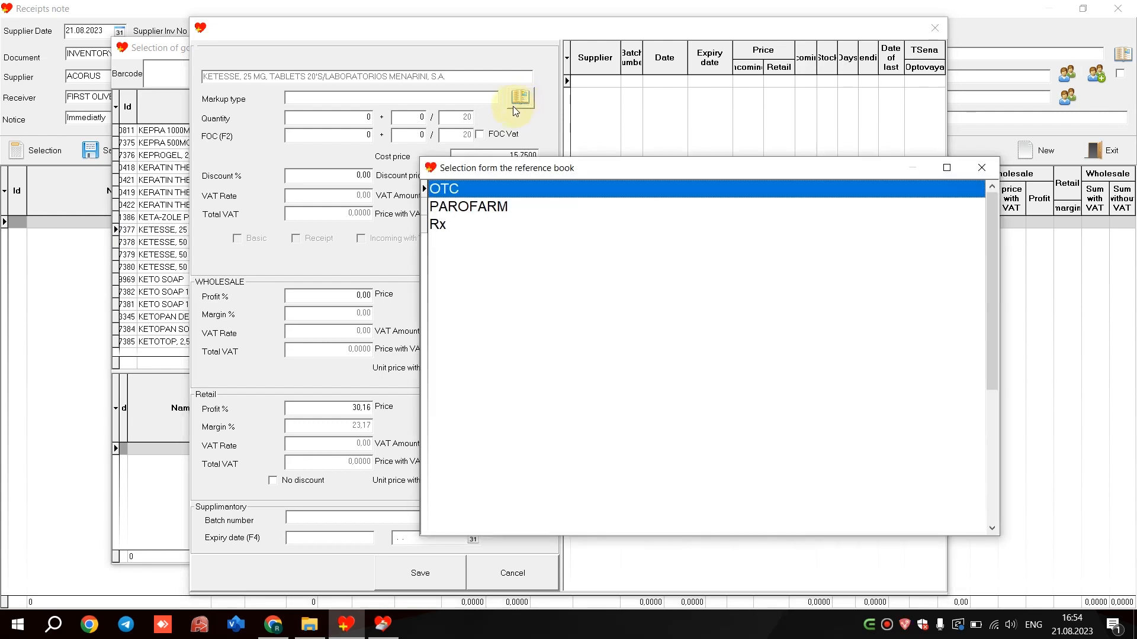
click(445, 228)
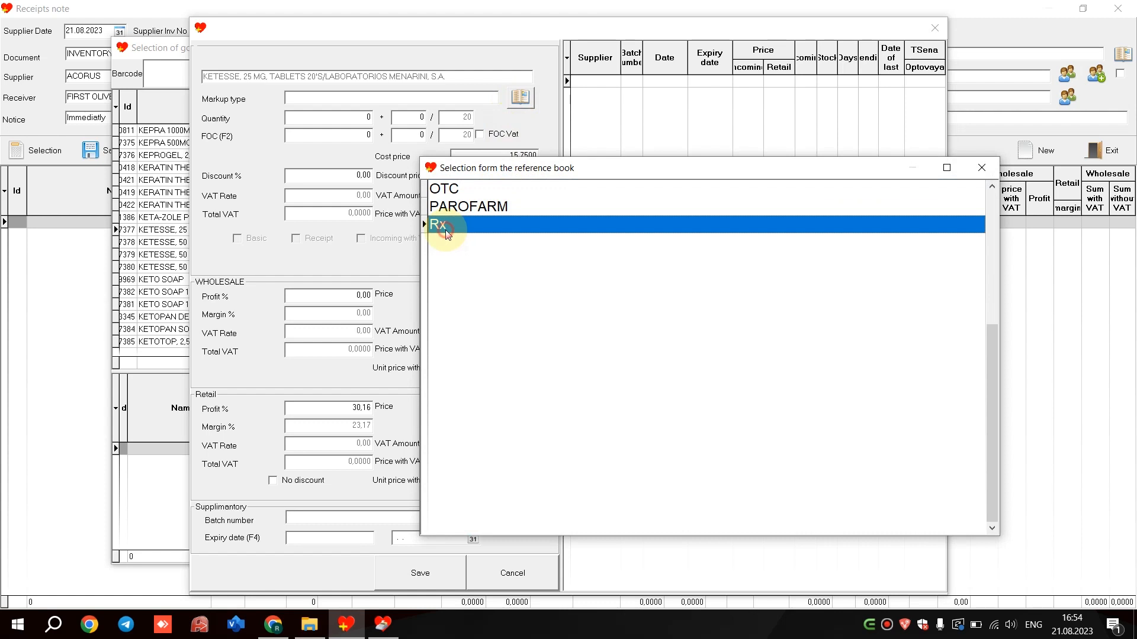
click(456, 193)
double_click(456, 193)
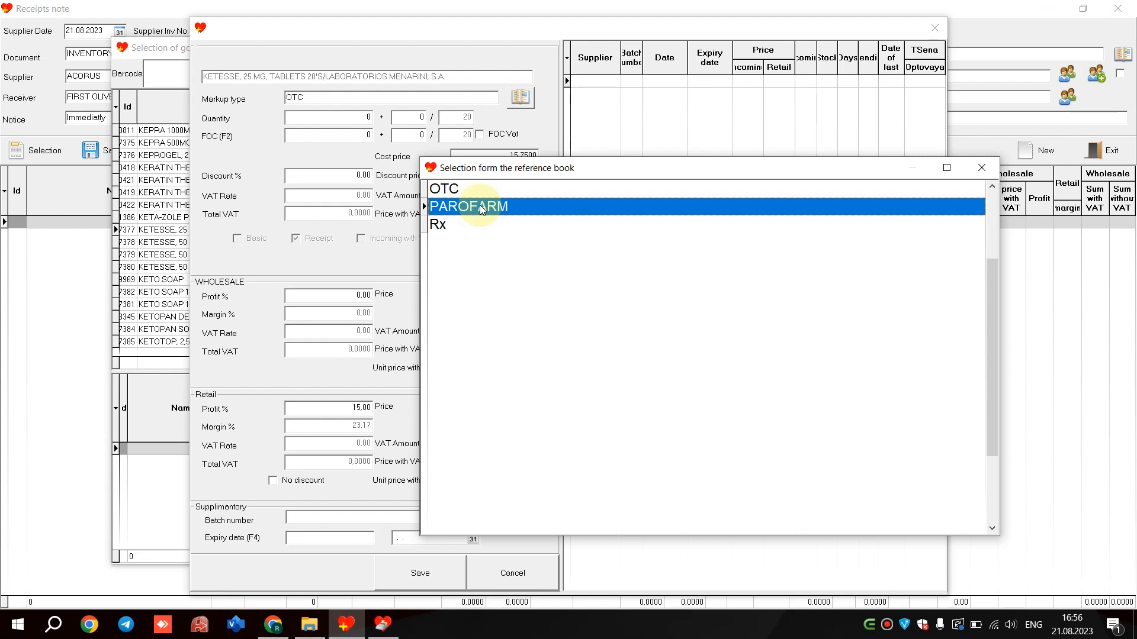
- Change the markup type of the Ketesse tablets to PAROFARM
key(Up)
key(Down)
double_click(479, 205)
- Set the quantity to 5 full packs and the FOC quantity to 2 full packs, without loose units
click(331, 119)
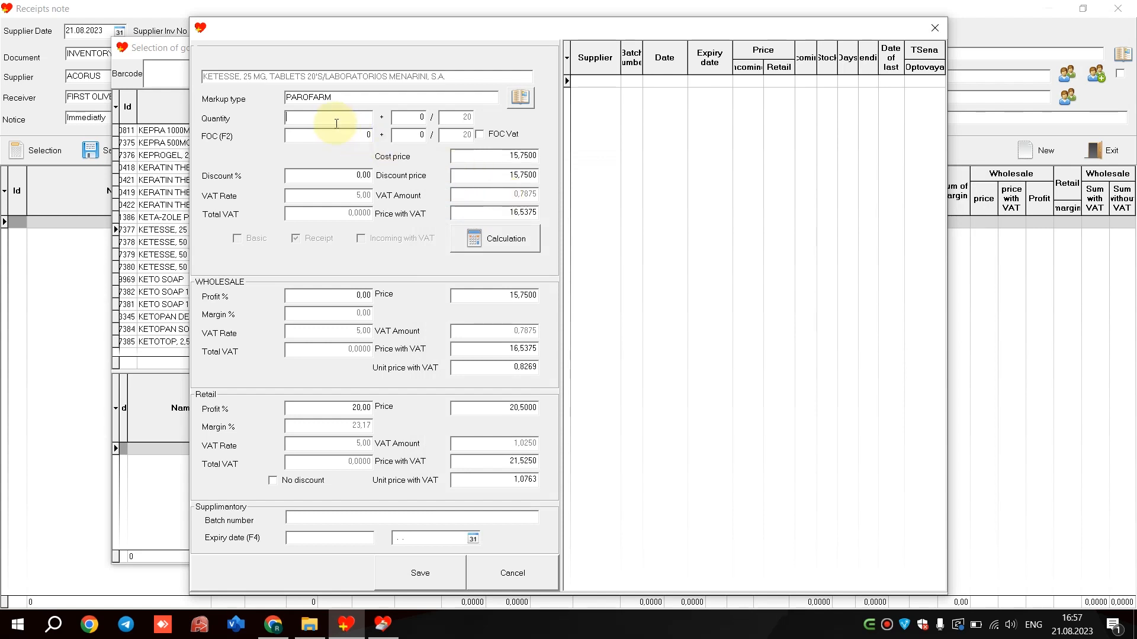
text(5)
key(Tab)
text(10)
click(361, 119)
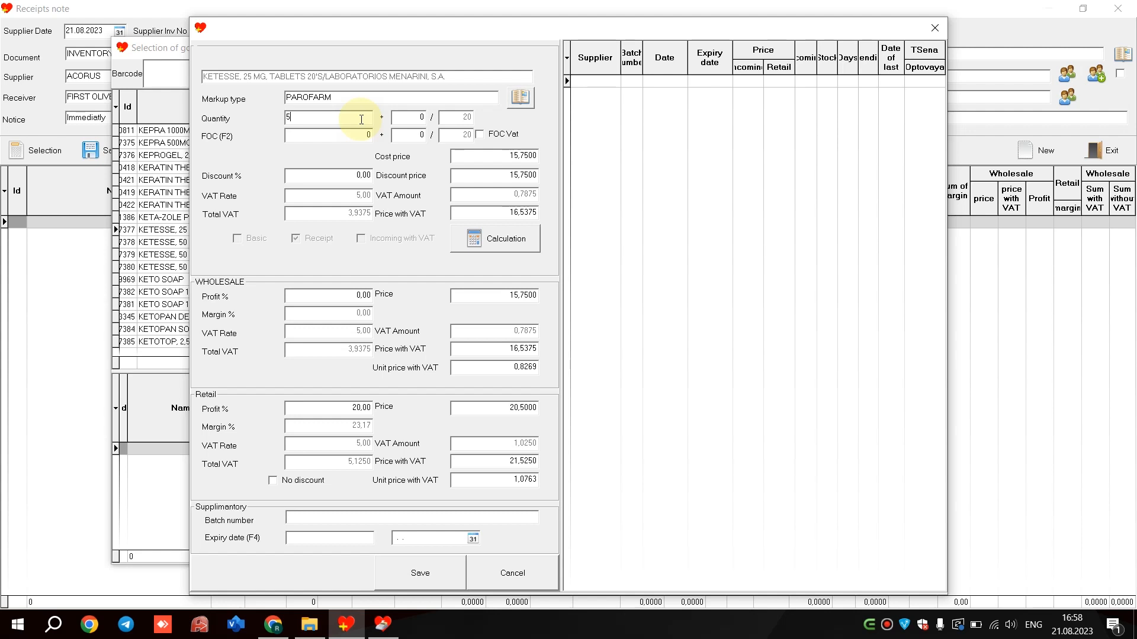
key(Return)
text(2)
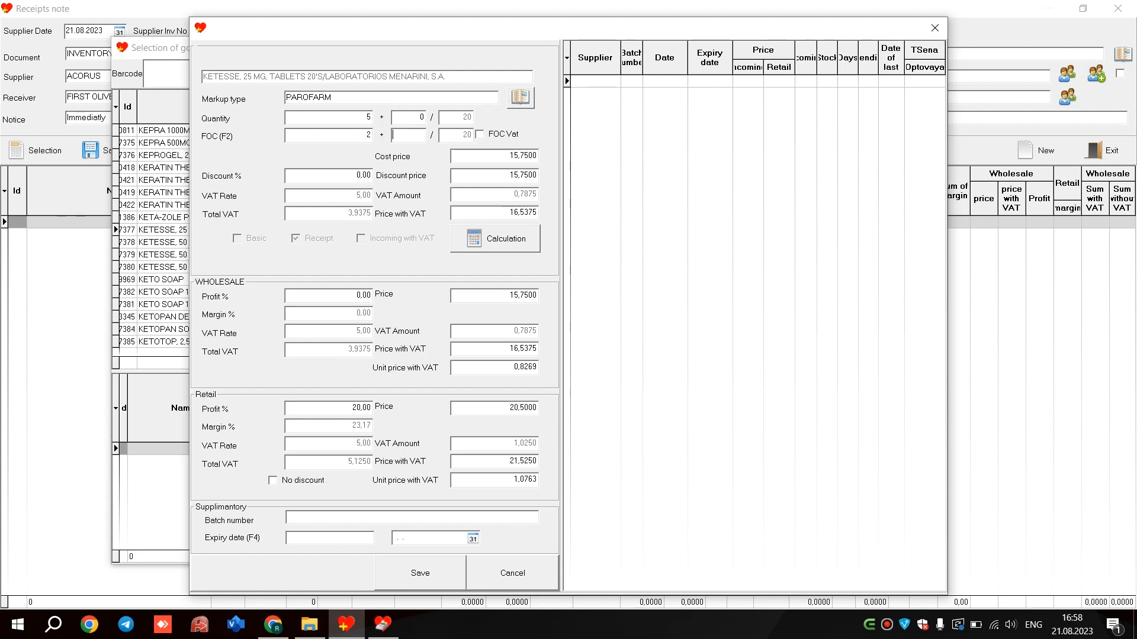
text(10)
key(BackSpace)
key(BackSpace)
key(Return)
- Set the cost price to 16 and the discount to 5%, keeping the calculated discount price and price with VAT
text(16)
key(Return)
text(5)
key(Return)
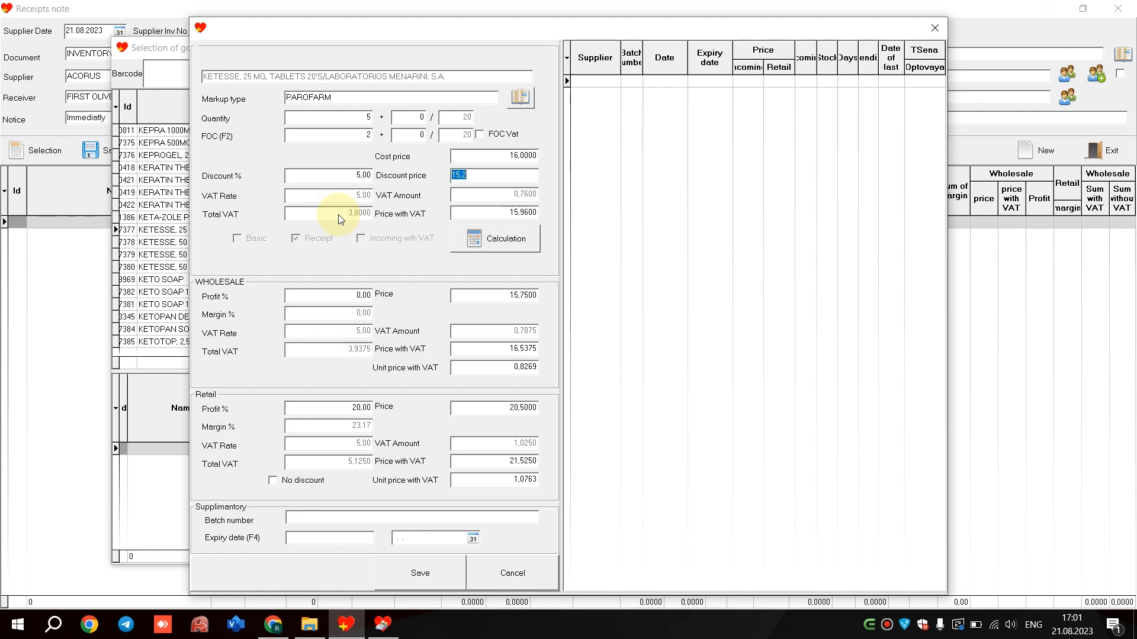
key(Tab)
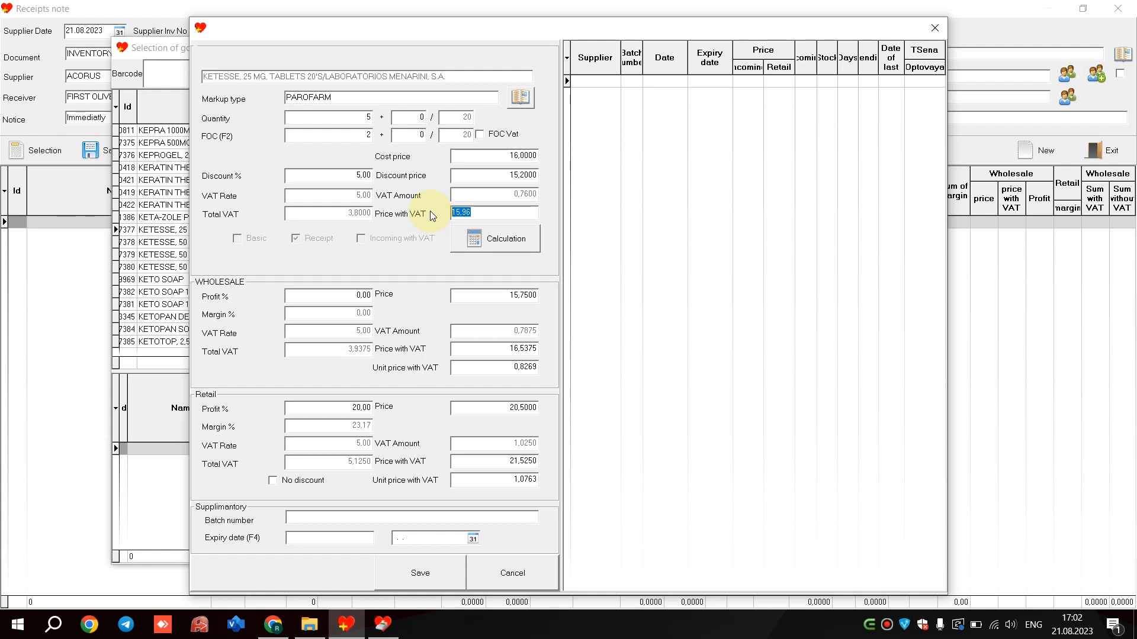
click(523, 212)
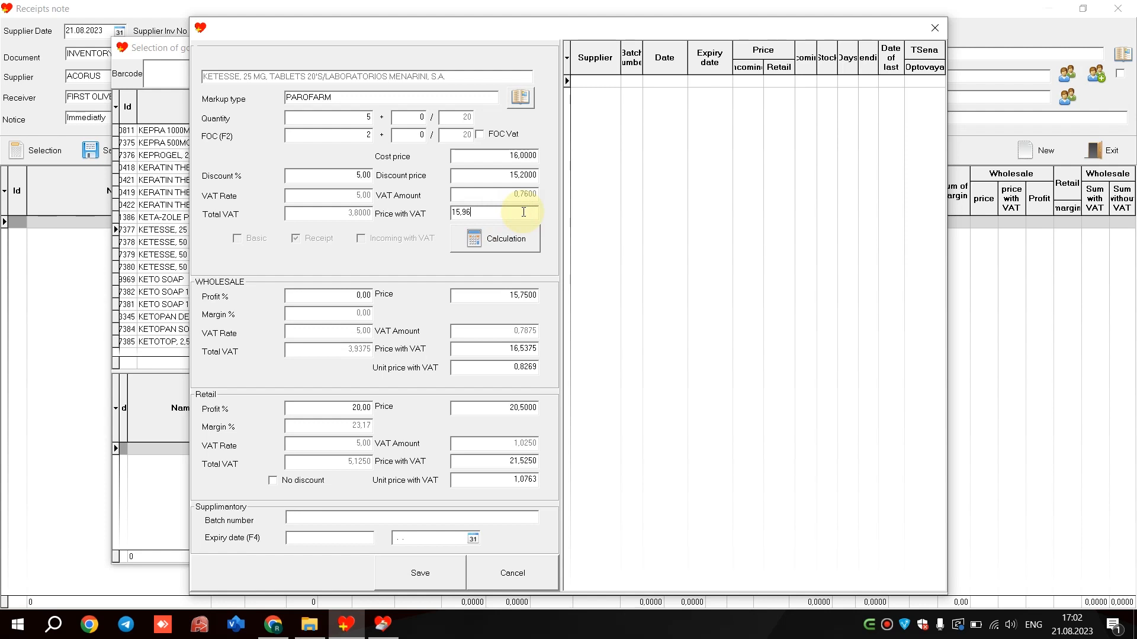
key(Return)
- Set the wholesale profit to 10% and keep the calculated wholesale price
text(10)
key(Return)
click(499, 302)
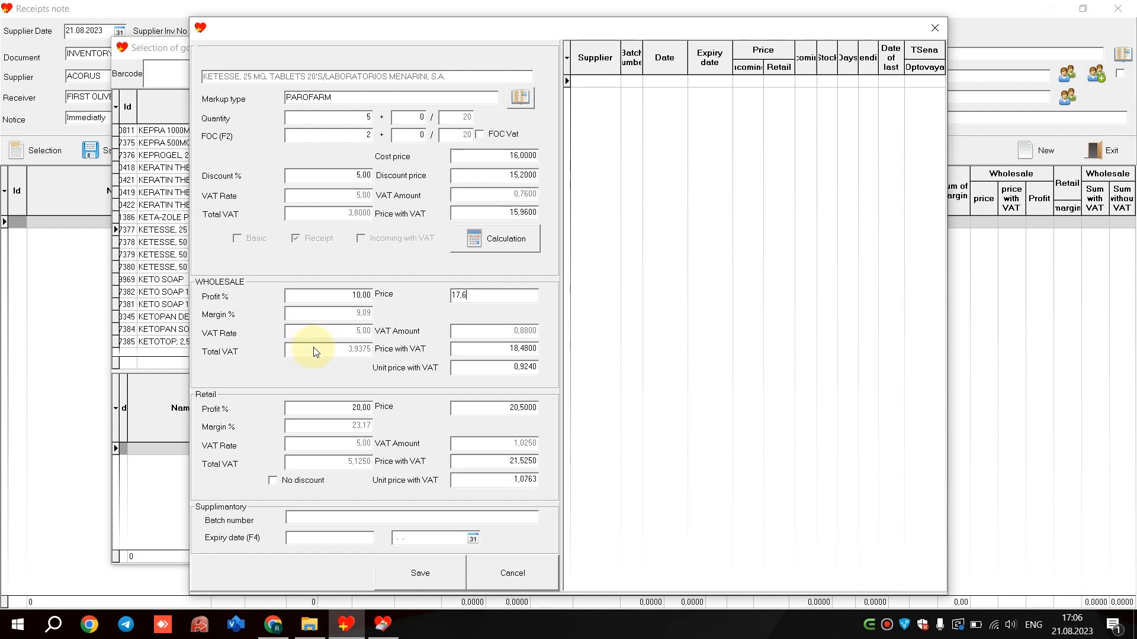
- Keep the calculated wholesale price with VAT for the Ketesse tablets and continue to the wholesale unit price
click(331, 354)
key(Tab)
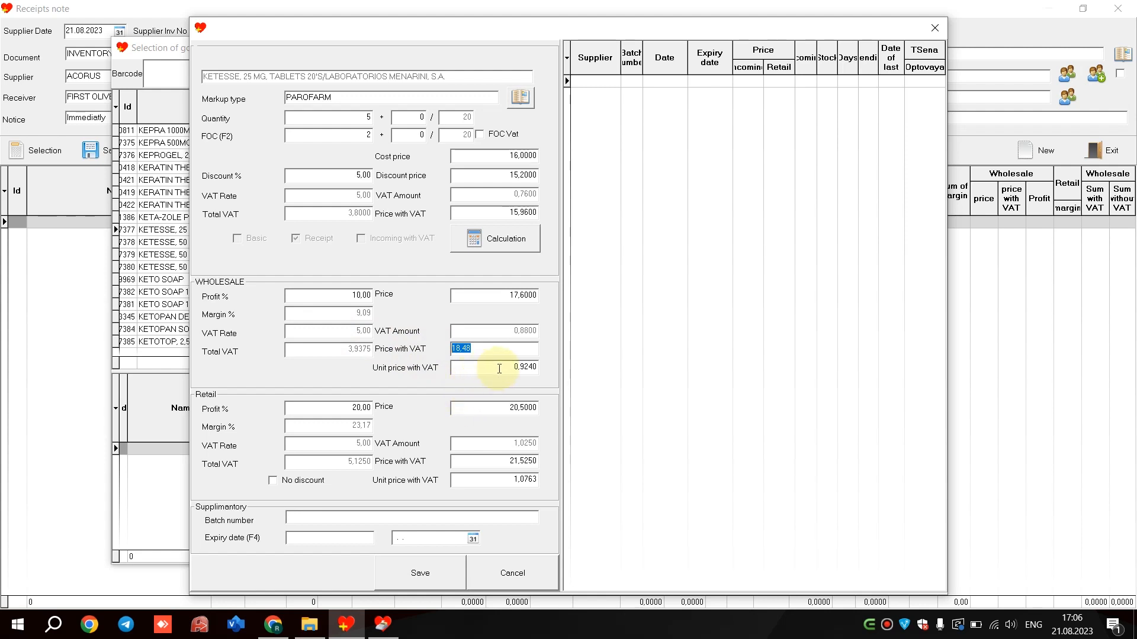
key(Return)
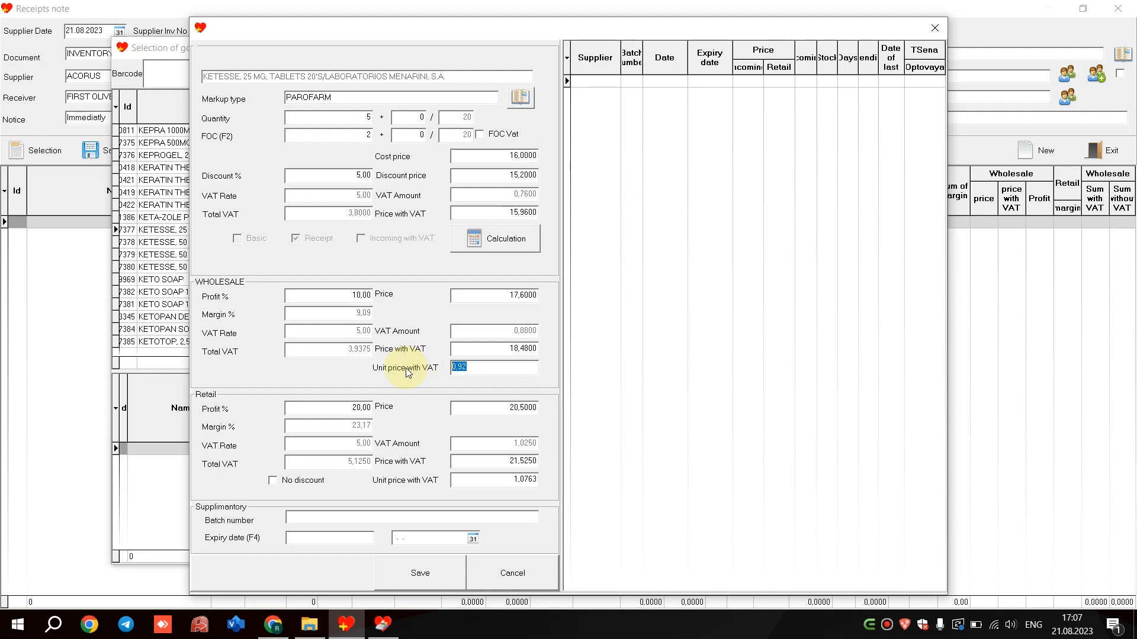
- Set the retail profit of the Ketesse tablets to 17% and keep the calculated retail price
click(358, 406)
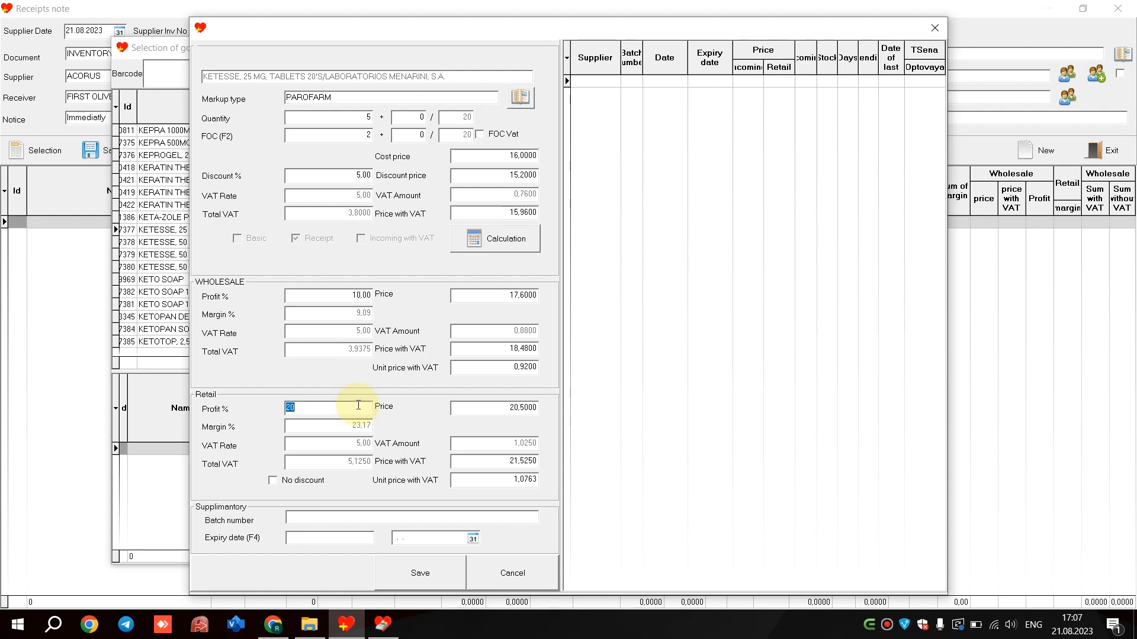
text(17)
key(BackSpace)
key(BackSpace)
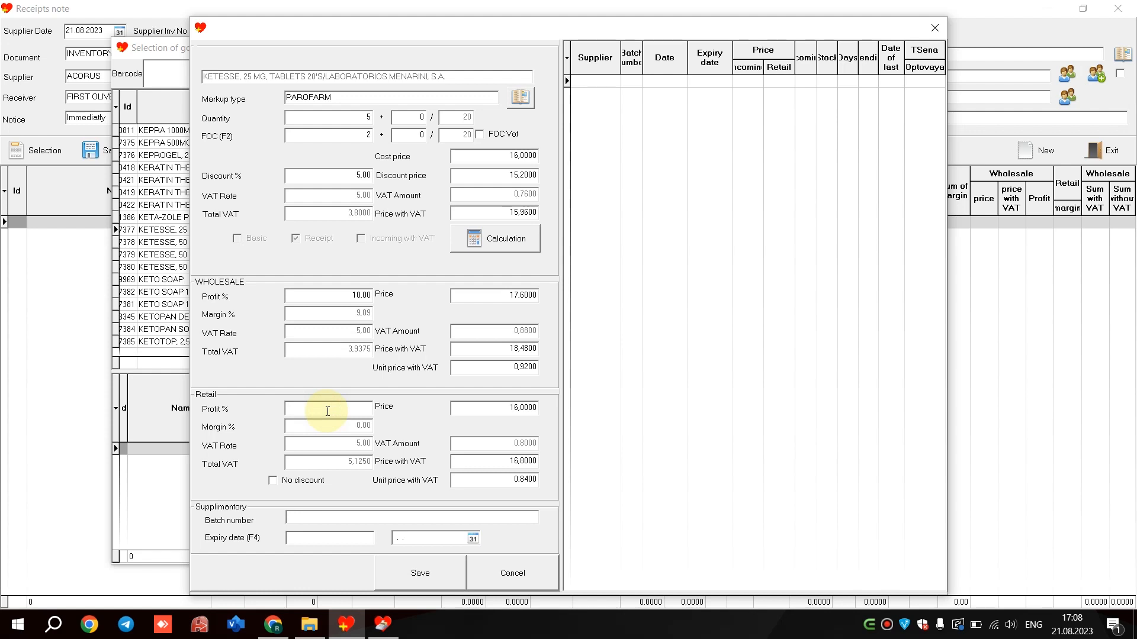
text(17)
key(Return)
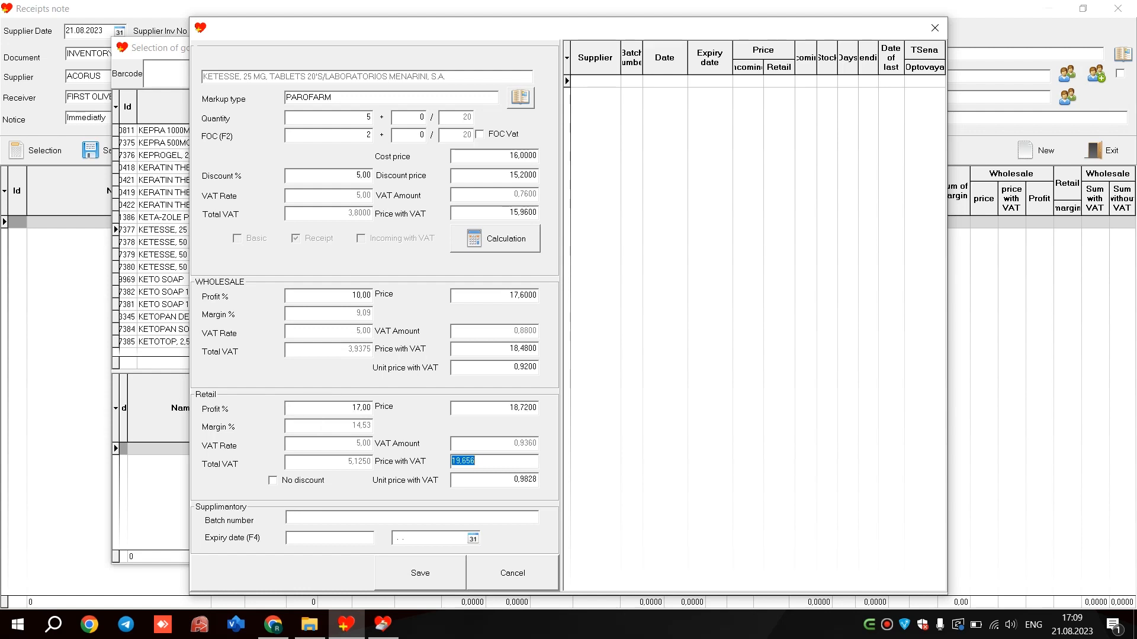
- Leave the No discount option off, keep the retail unit price, and enter 4544-5 as the batch number
click(294, 513)
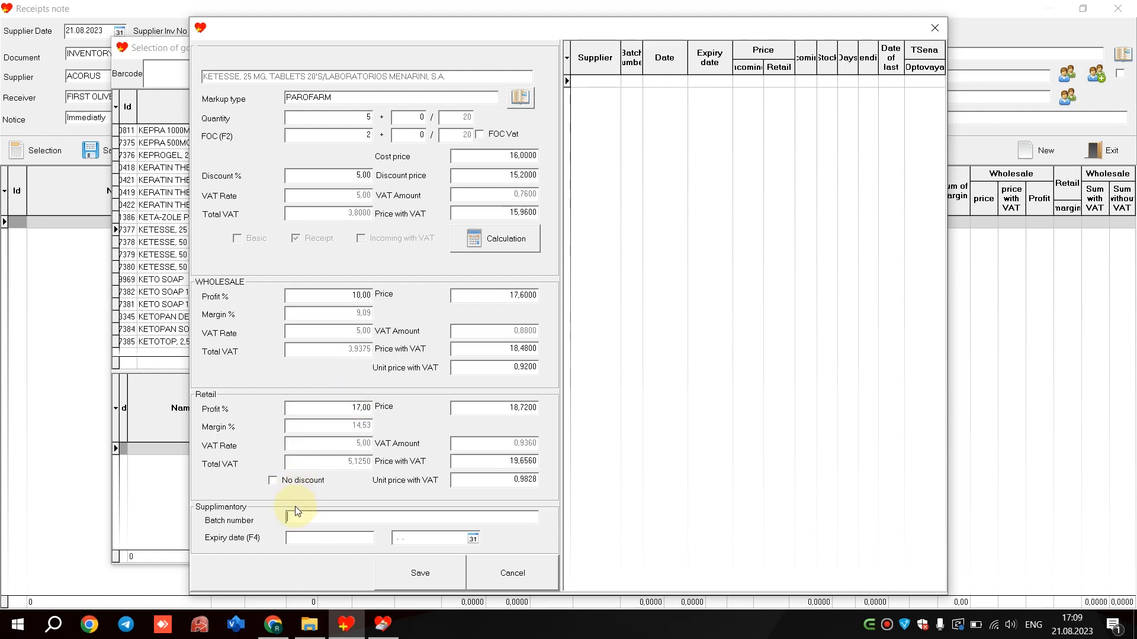
click(274, 481)
click(274, 481)
click(415, 514)
double_click(485, 482)
key(Return)
text(4544-5)
key(Return)
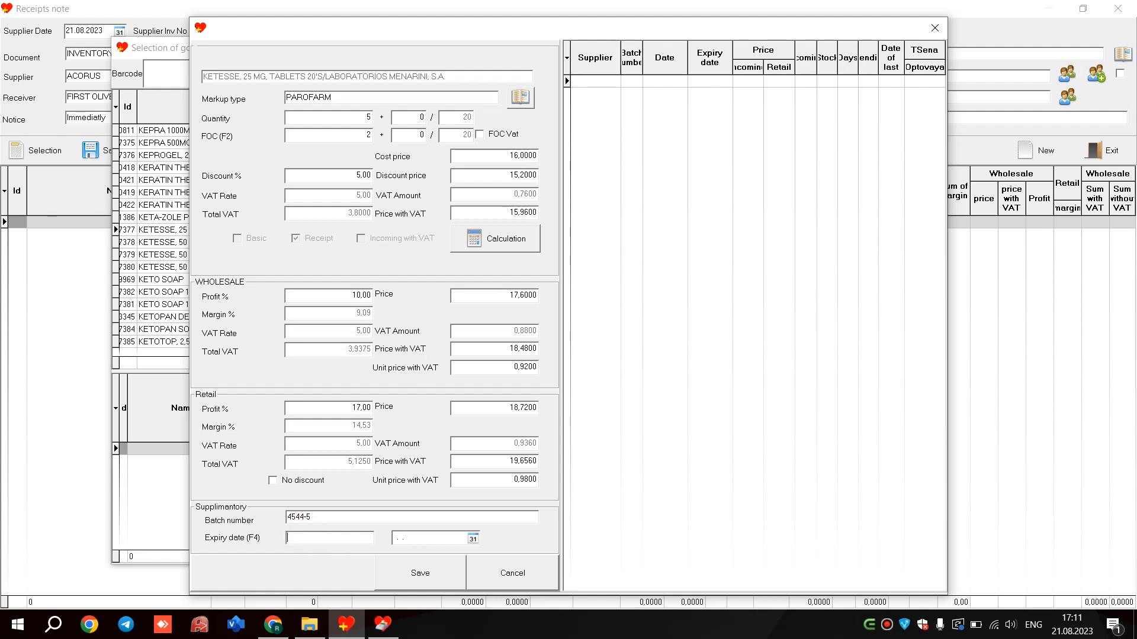
- Enter 0225 with the full expiry date 01.02.2025 and save the Ketesse tablets entry to the receipt
text(0225)
click(396, 538)
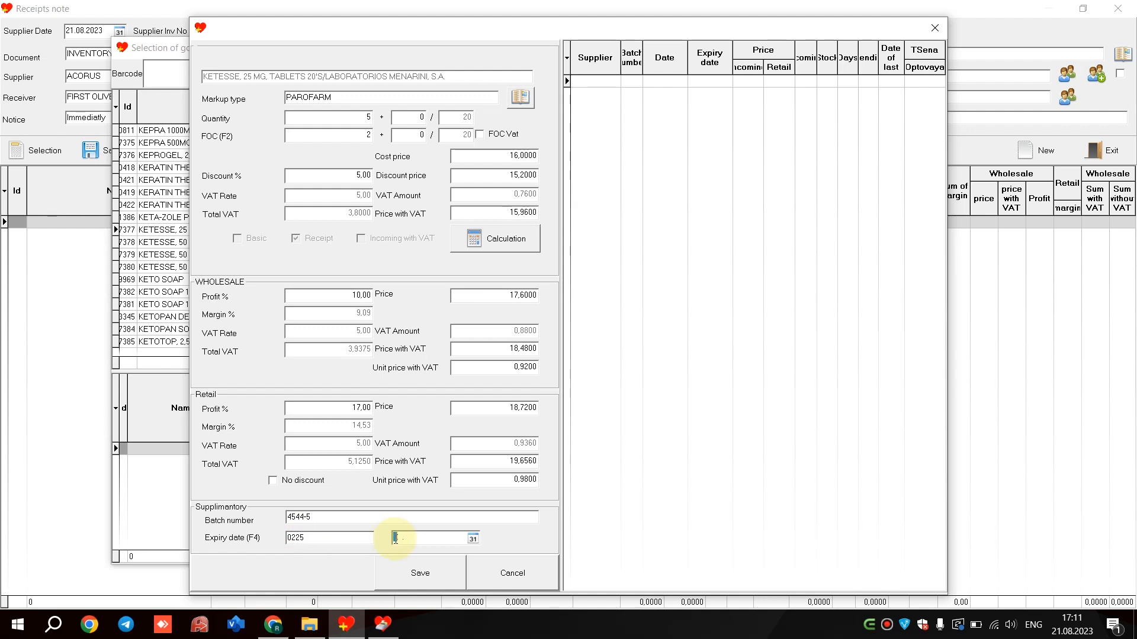
text(01.02.2025)
key(Return)
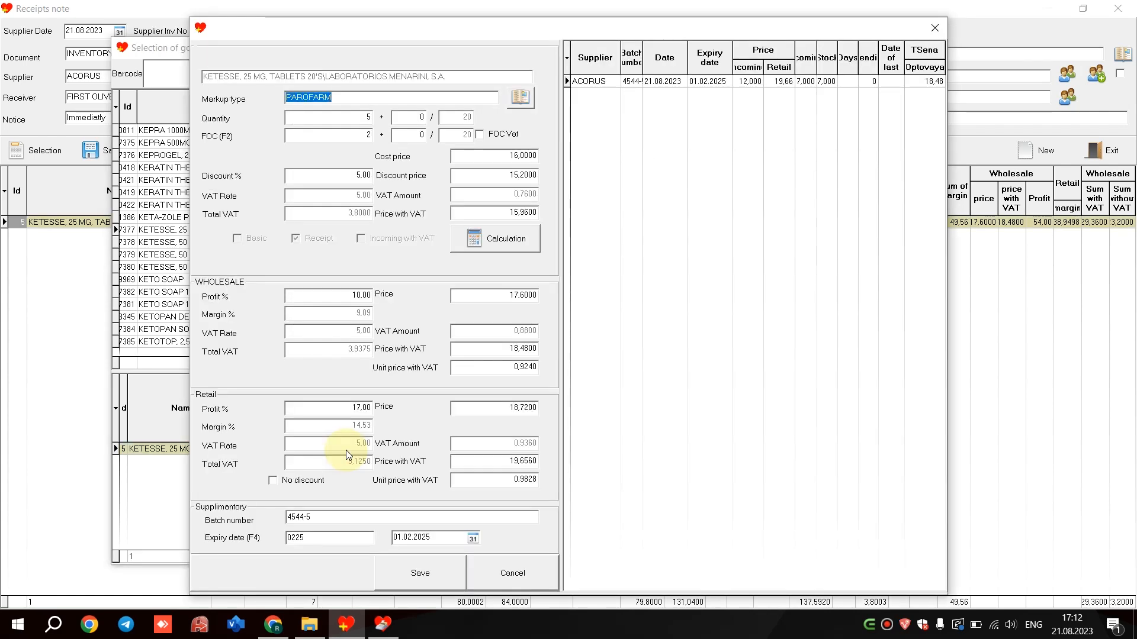
click(418, 574)
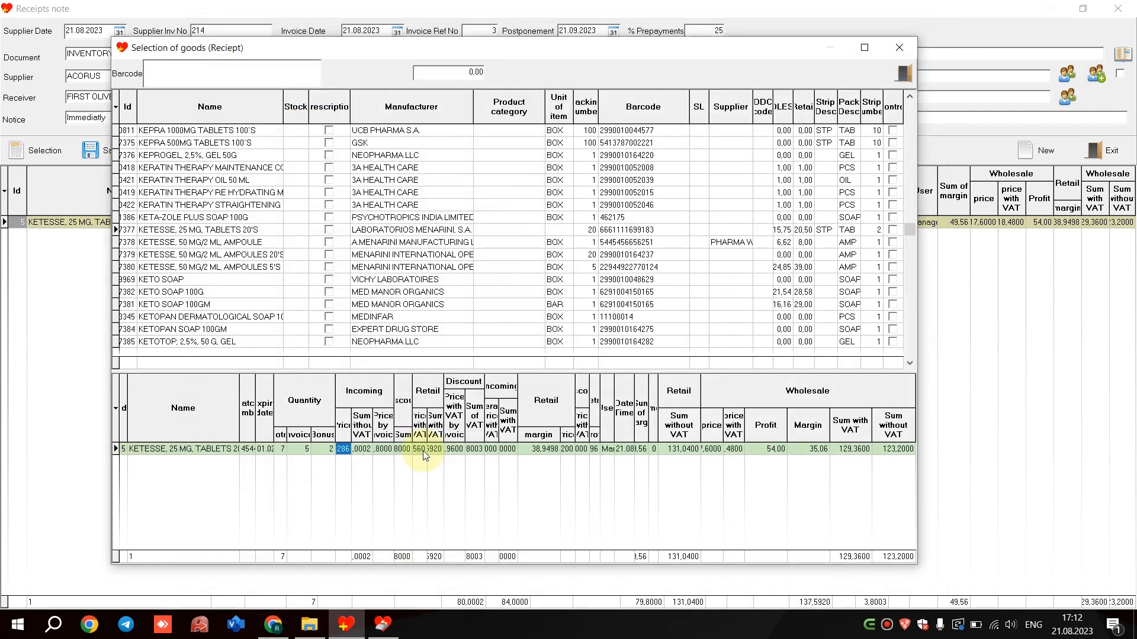
- Open the new good form from the Ketesse 50 mg/2 ml ampoules 5's row and close it without saving
click(687, 225)
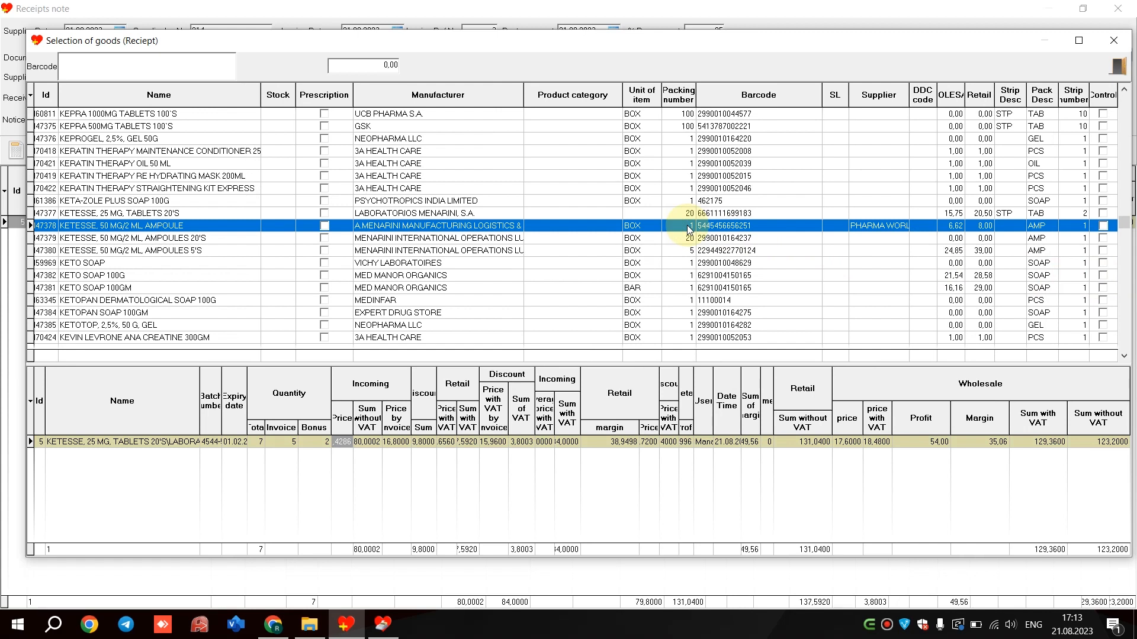
click(167, 239)
right_click(166, 239)
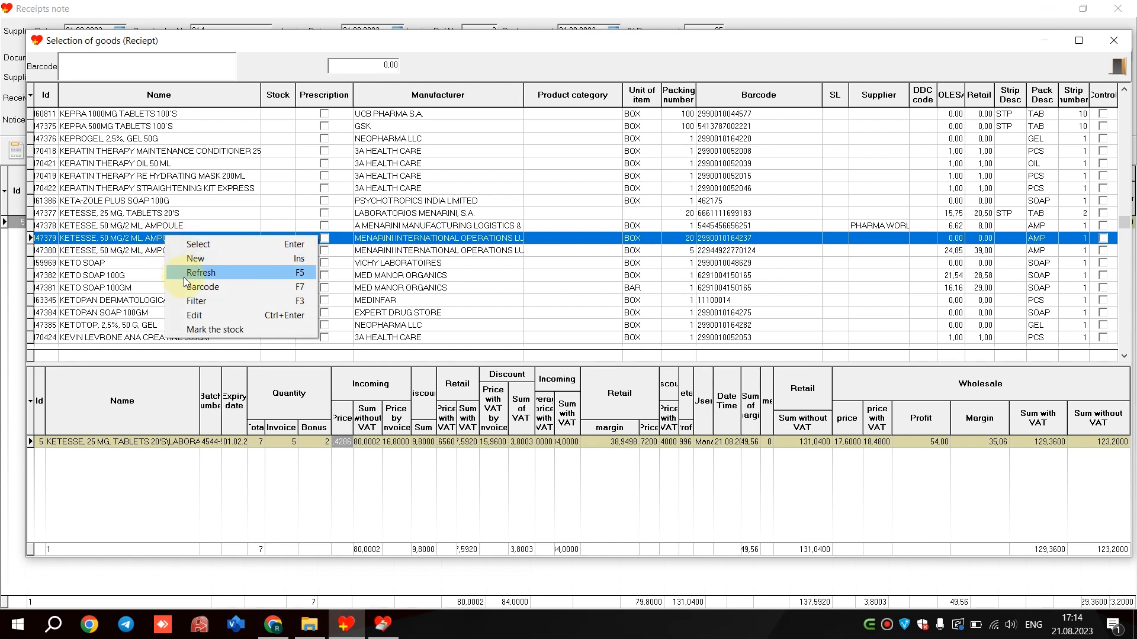
click(148, 240)
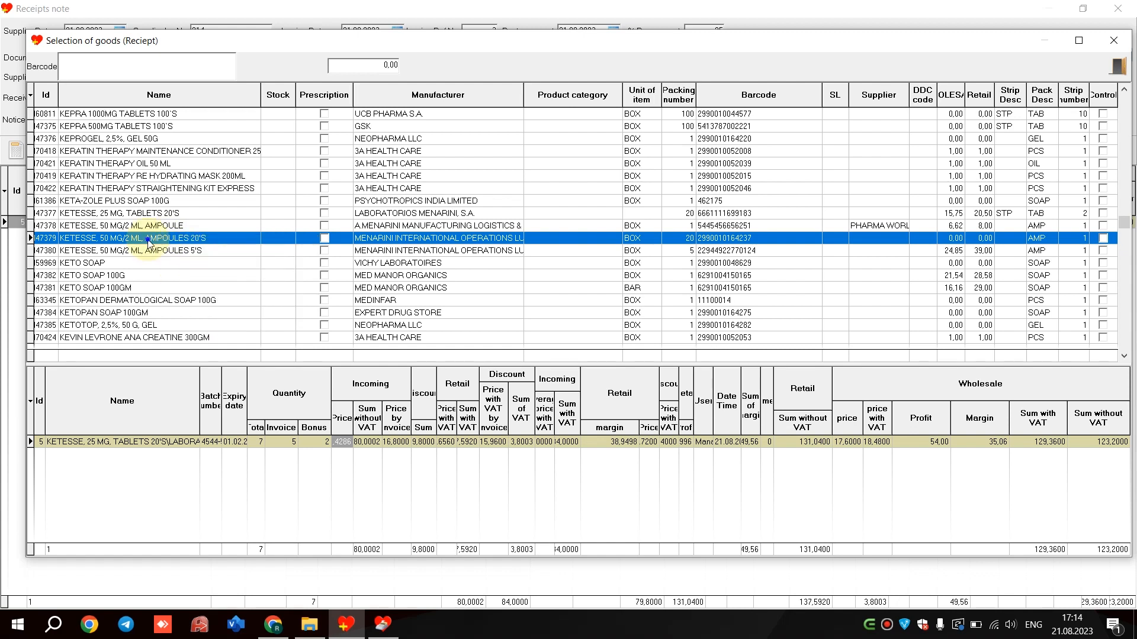
right_click(148, 243)
right_click(127, 252)
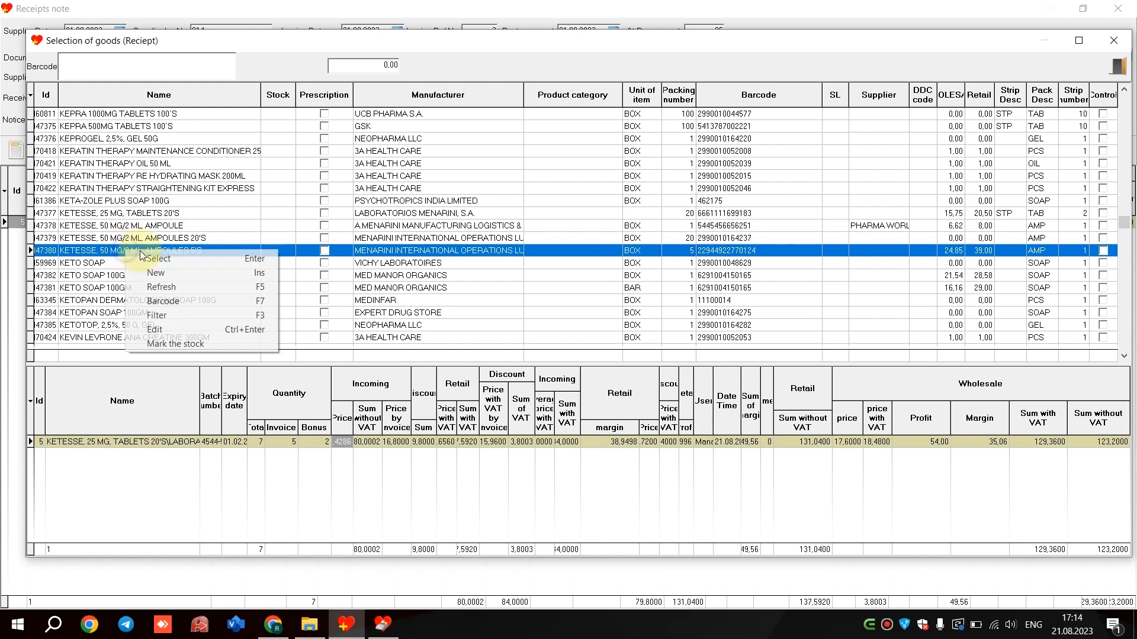
click(243, 272)
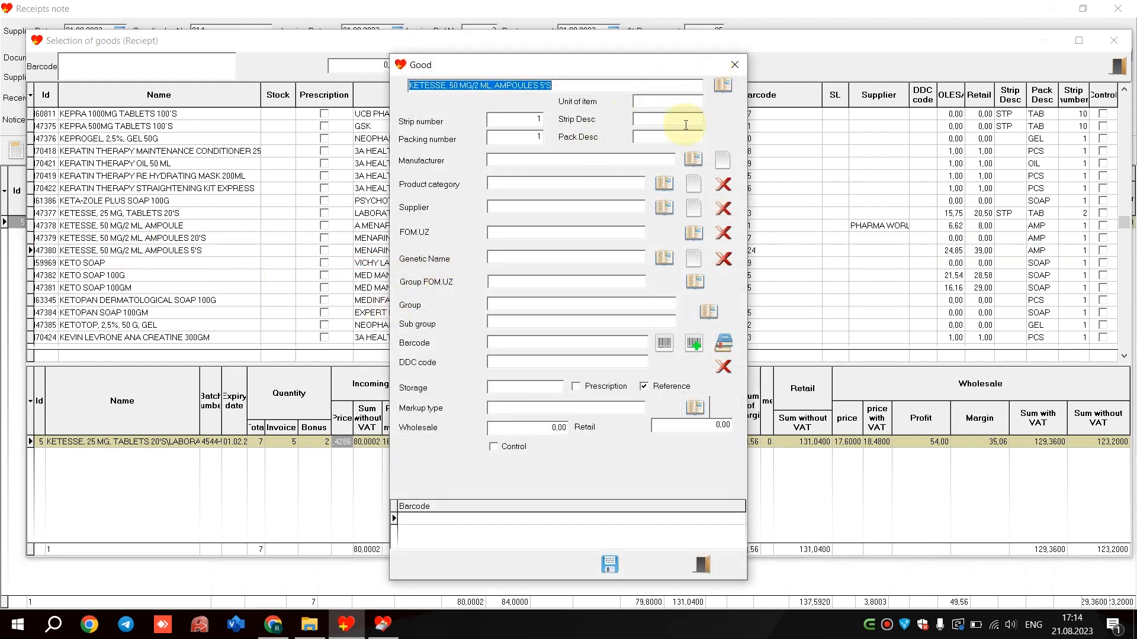
key(Escape)
- Try the barcode command on a goods row, and try to filter the goods list by name
click(165, 125)
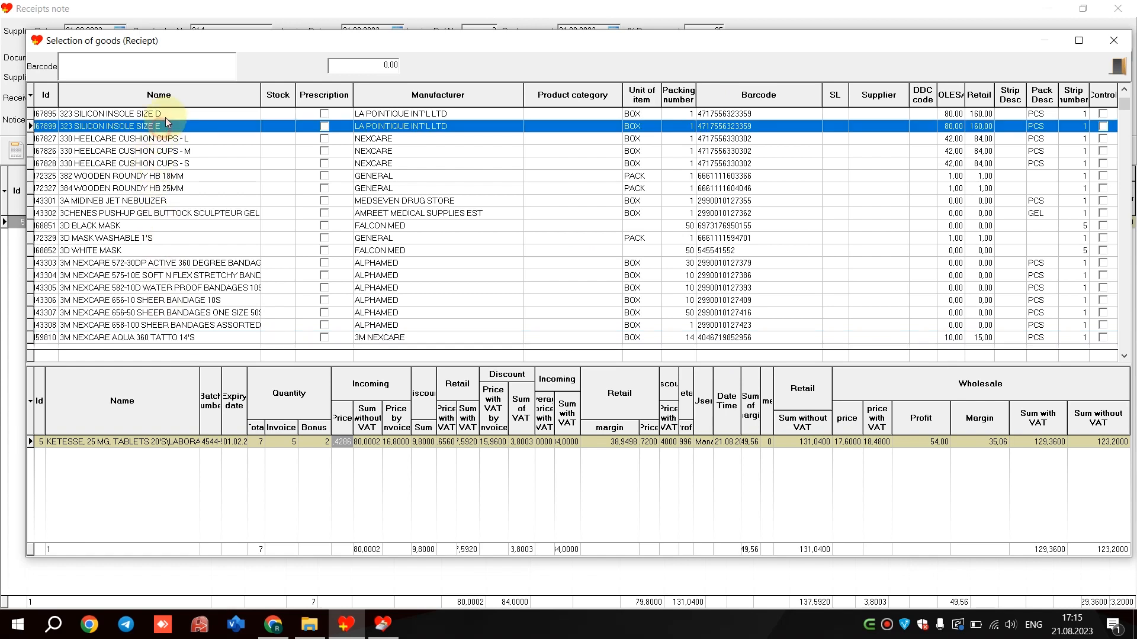
scroll(166, 117, up, 10)
right_click(166, 118)
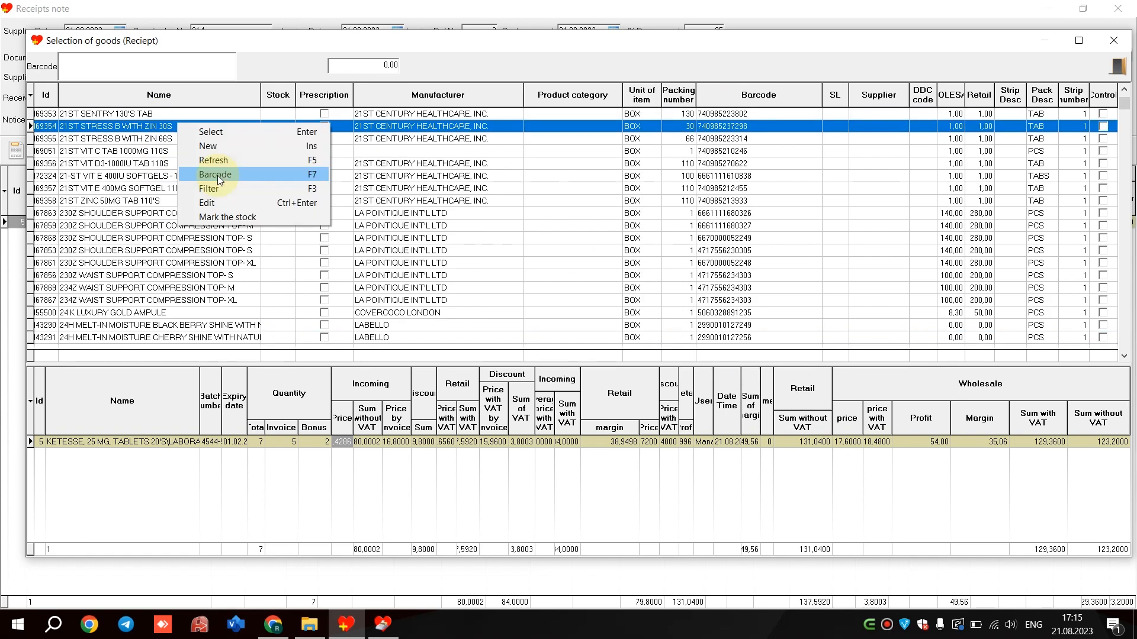
click(218, 175)
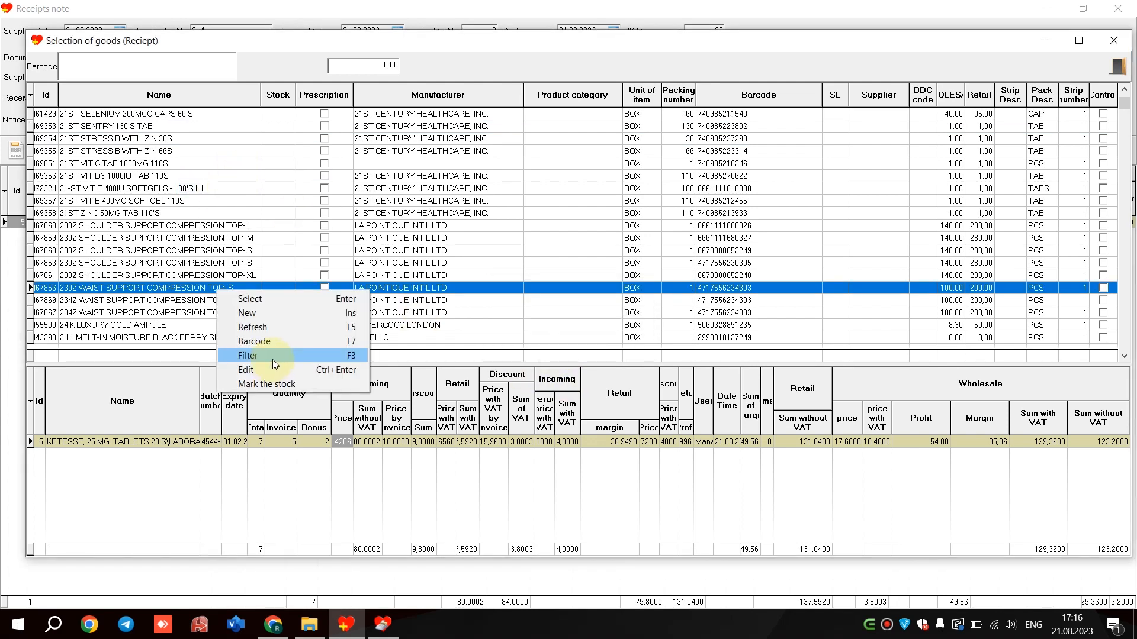
click(273, 358)
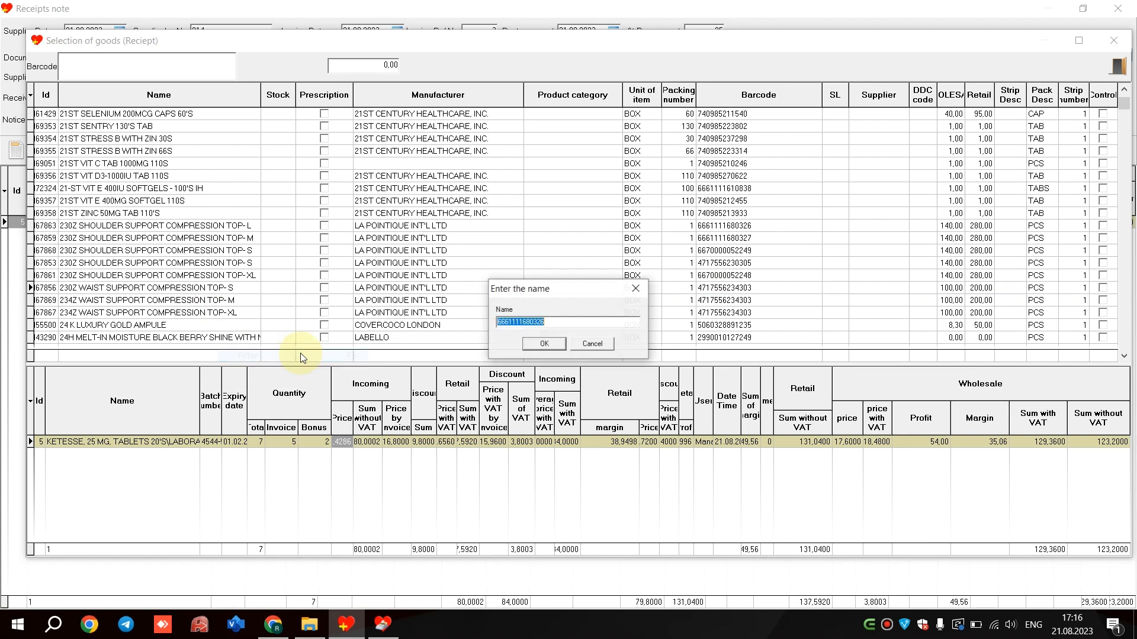
text(av)
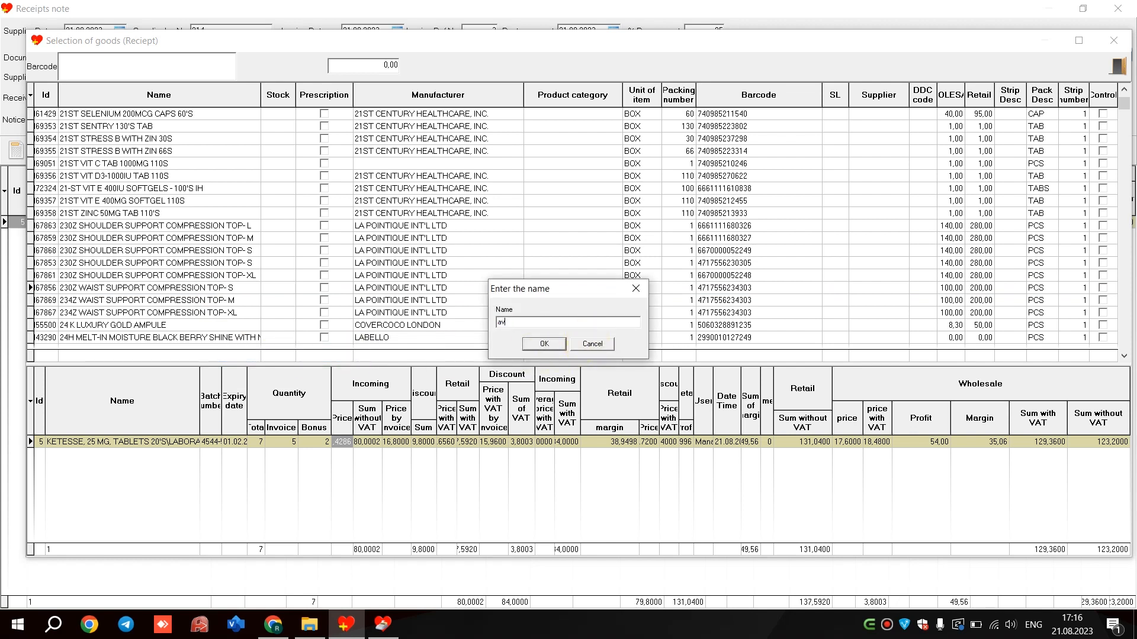
text(ctovegi)
key(Return)
- Open the product card of the 1000 Hour Eye Lashes by La Pointique for editing and close it unchanged
click(186, 179)
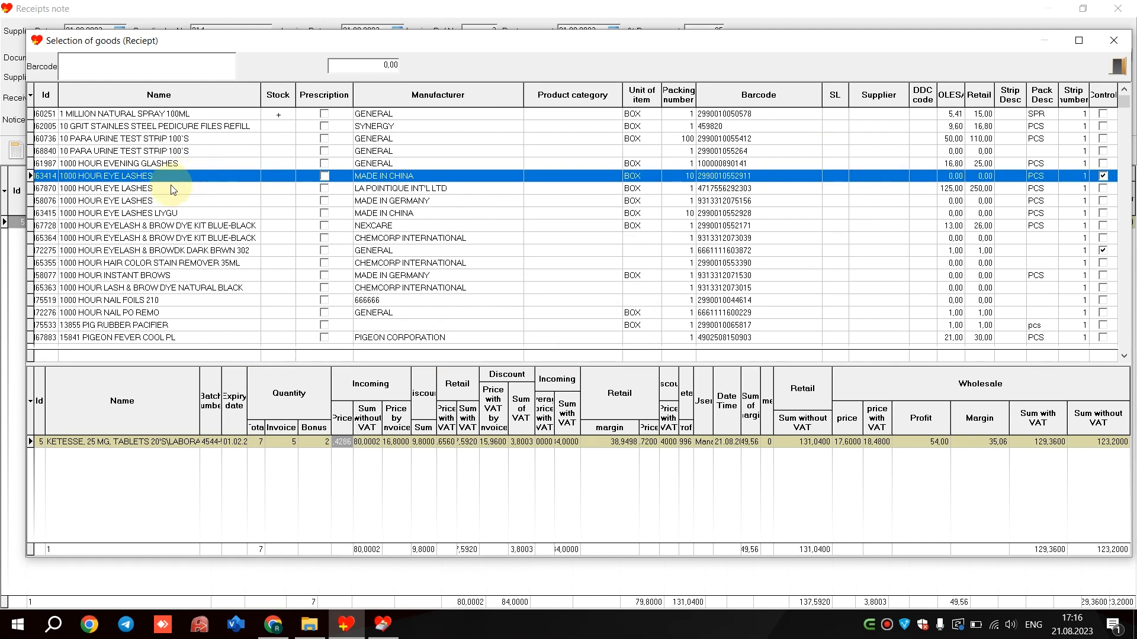
right_click(173, 190)
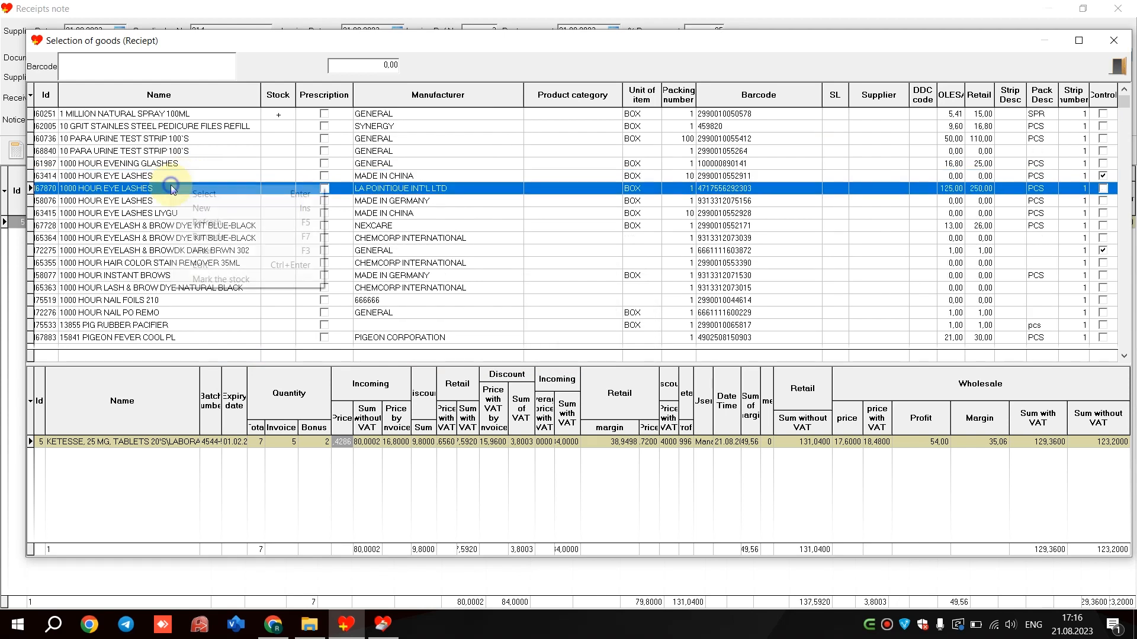
click(234, 269)
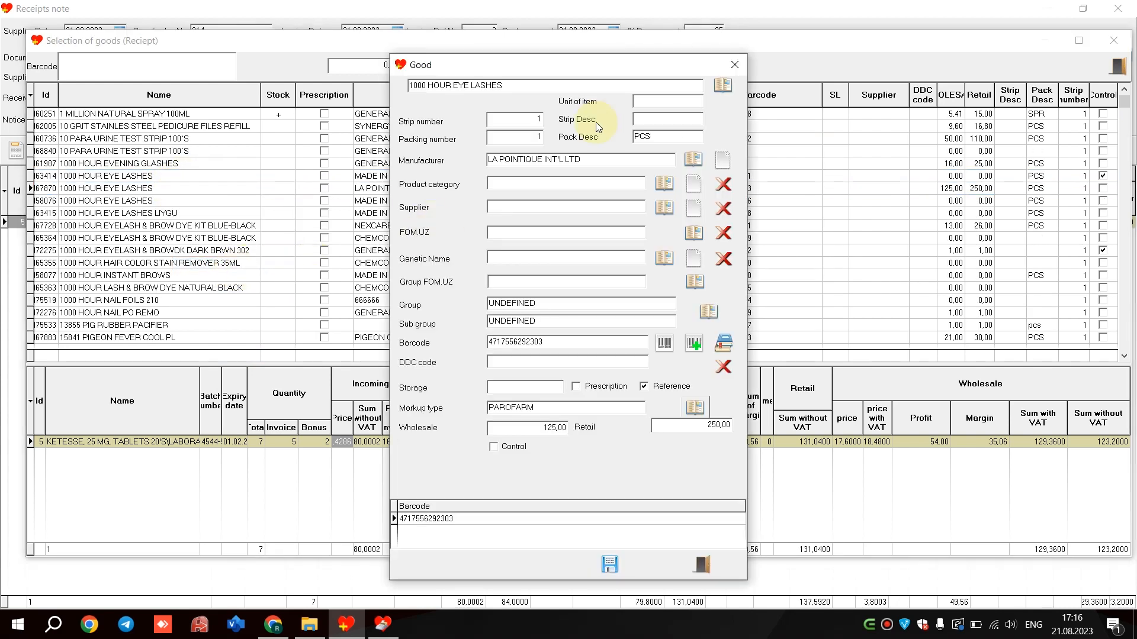
click(735, 65)
- Mark the stock in the goods list and check the Stock column against the listed products
right_click(193, 225)
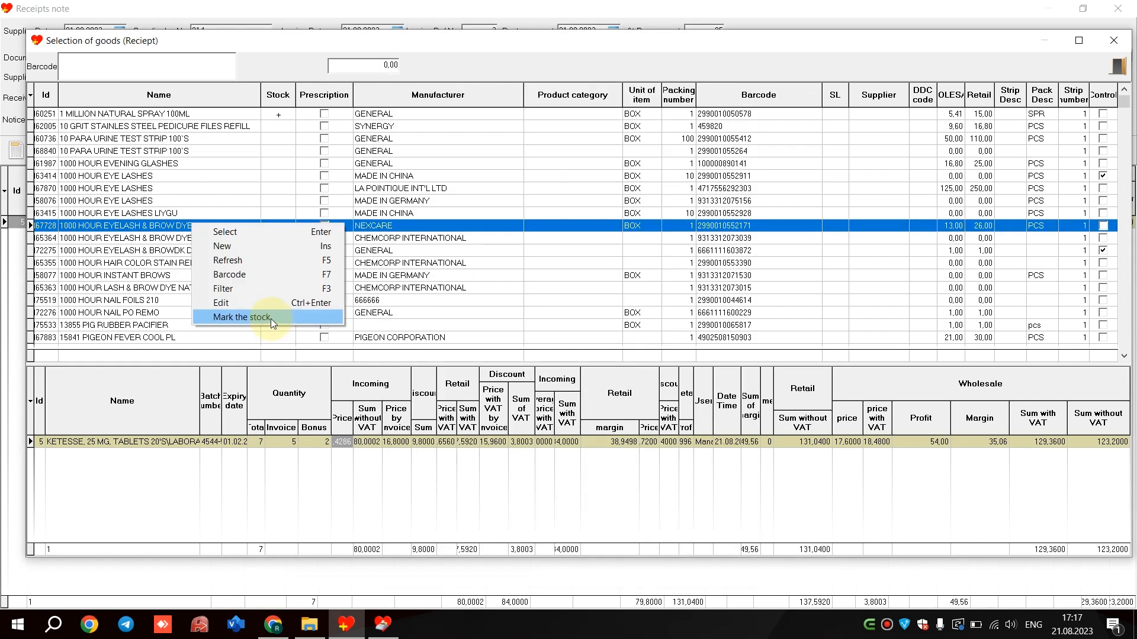
click(268, 319)
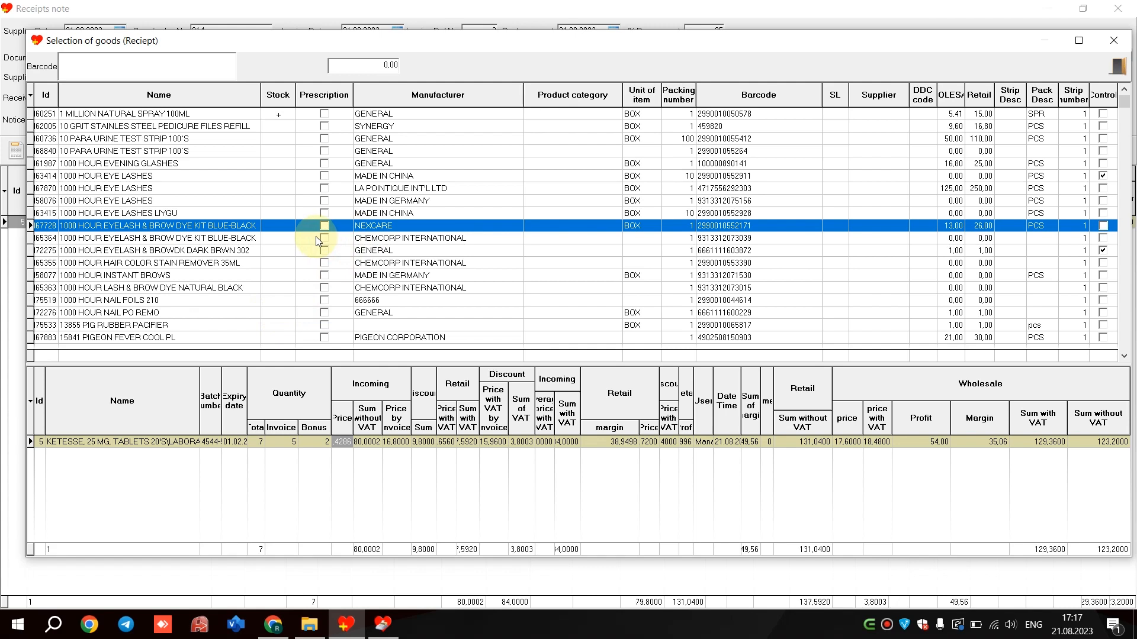
key(Up)
click(285, 122)
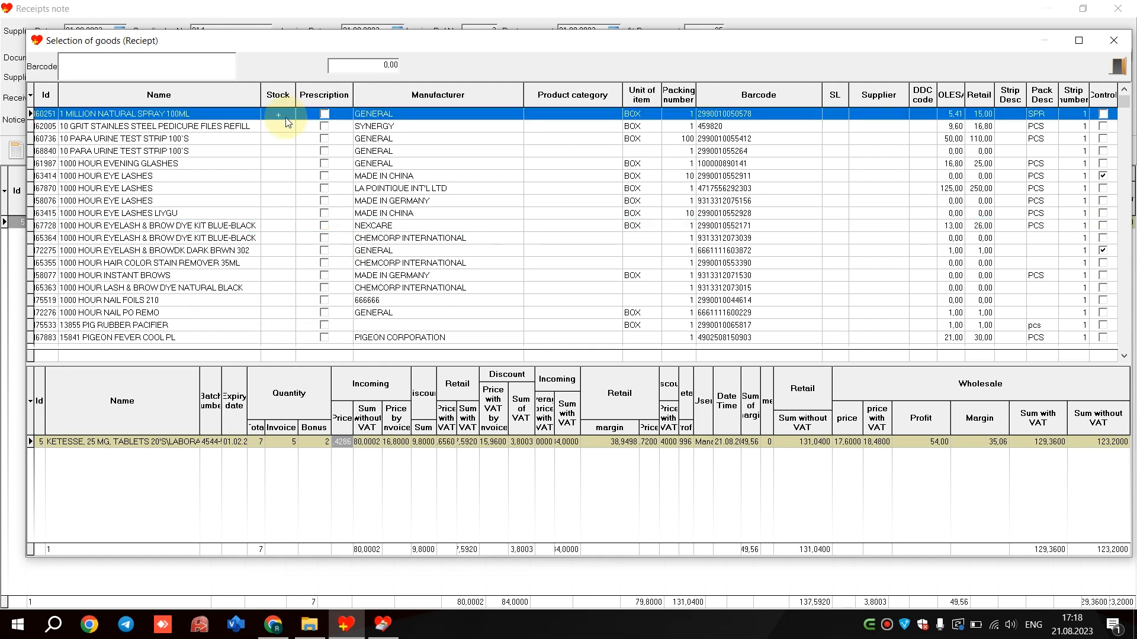
click(194, 199)
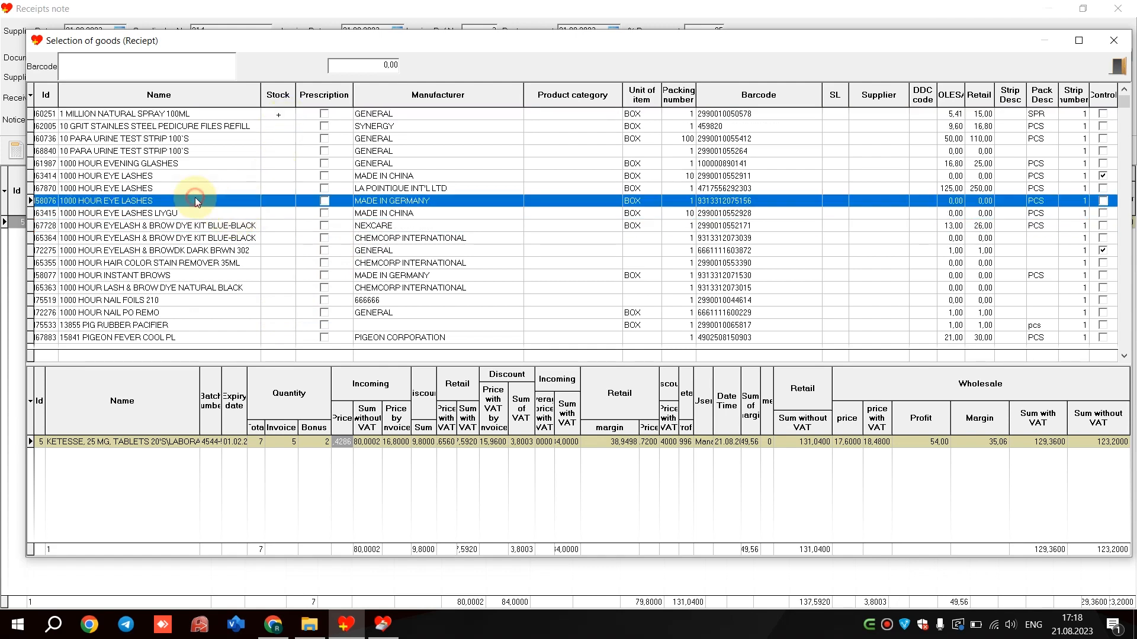
key(ctrl+End)
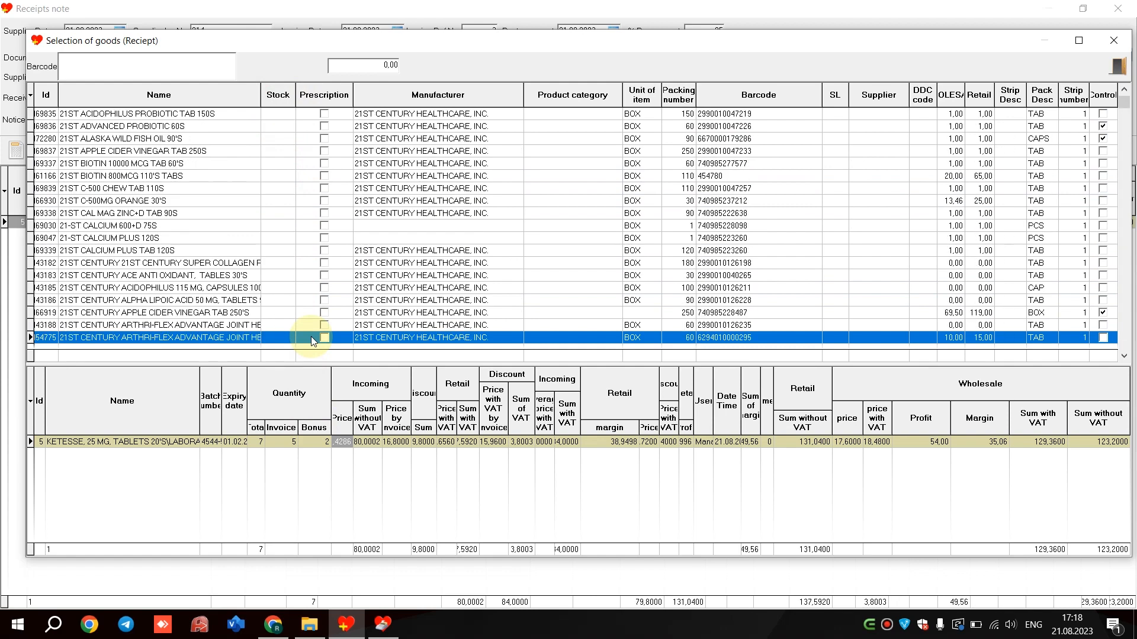
key(ctrl+Home)
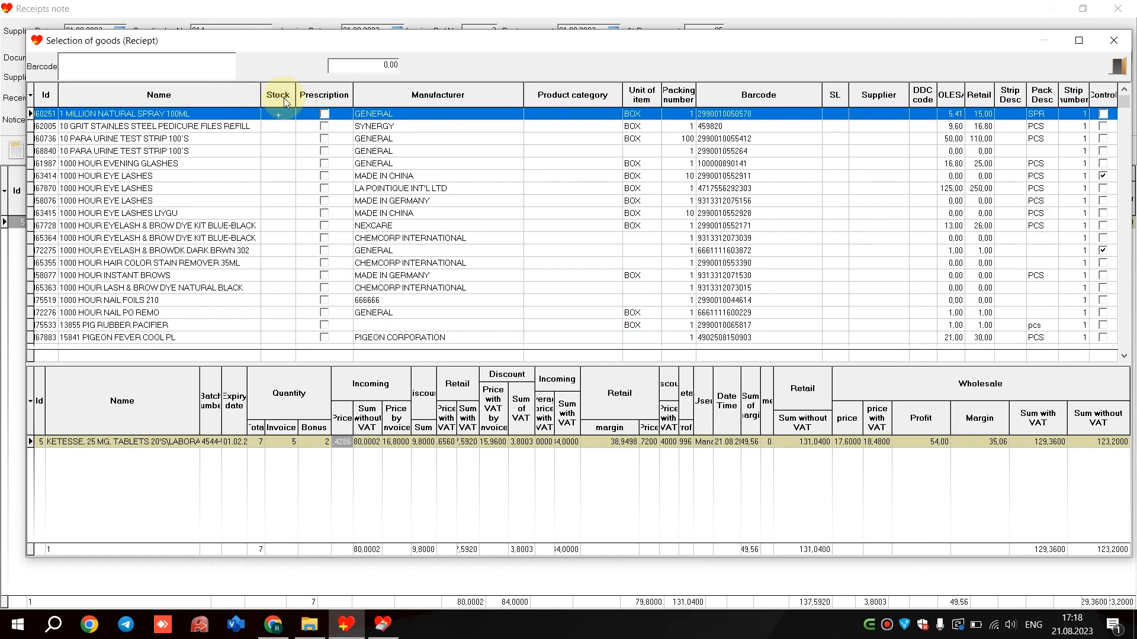
- Tick the prescription flag for the 1000 Hour Eye Lashes by La Pointique and close the goods selection
click(299, 190)
key(alt+shift)
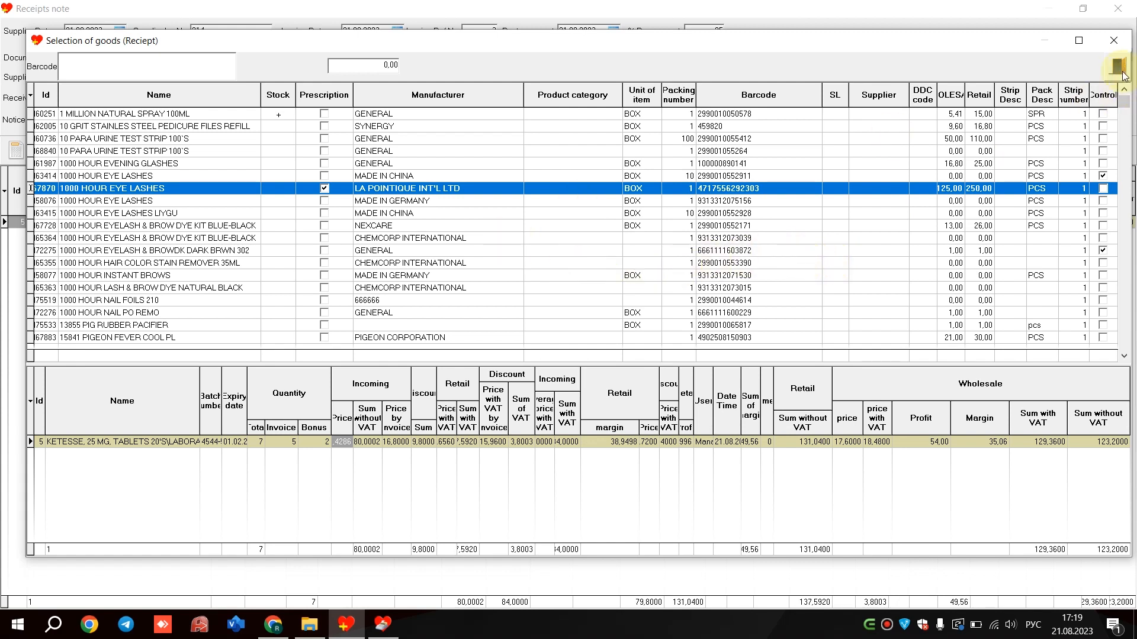
click(1113, 40)
- Save the receipt note with the Ketesse tablets line and activate it
click(313, 221)
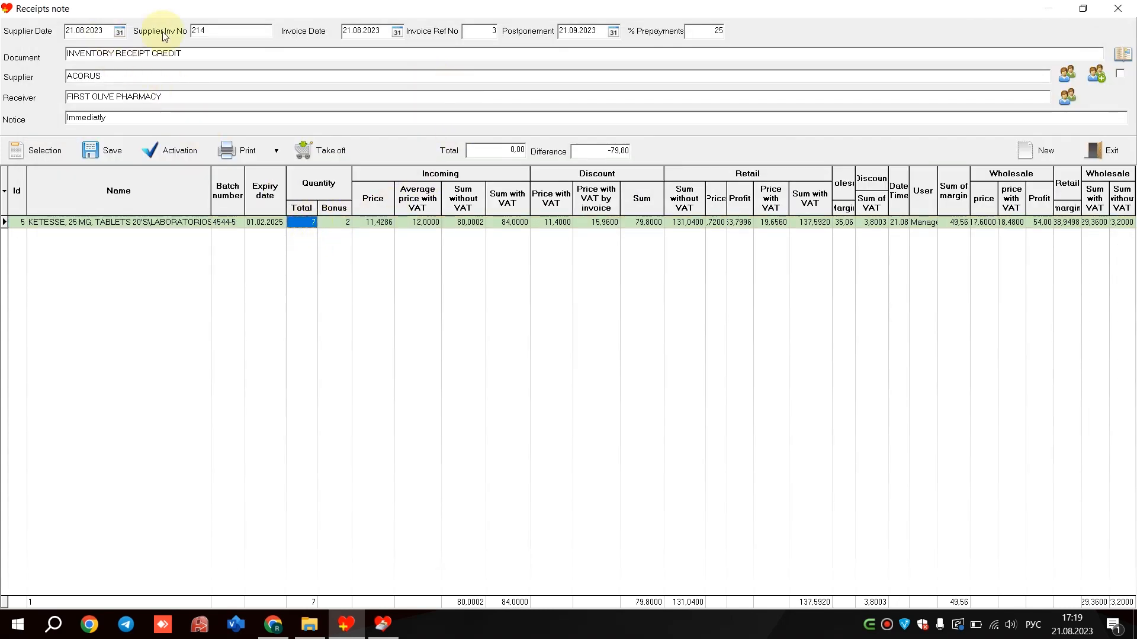
click(113, 152)
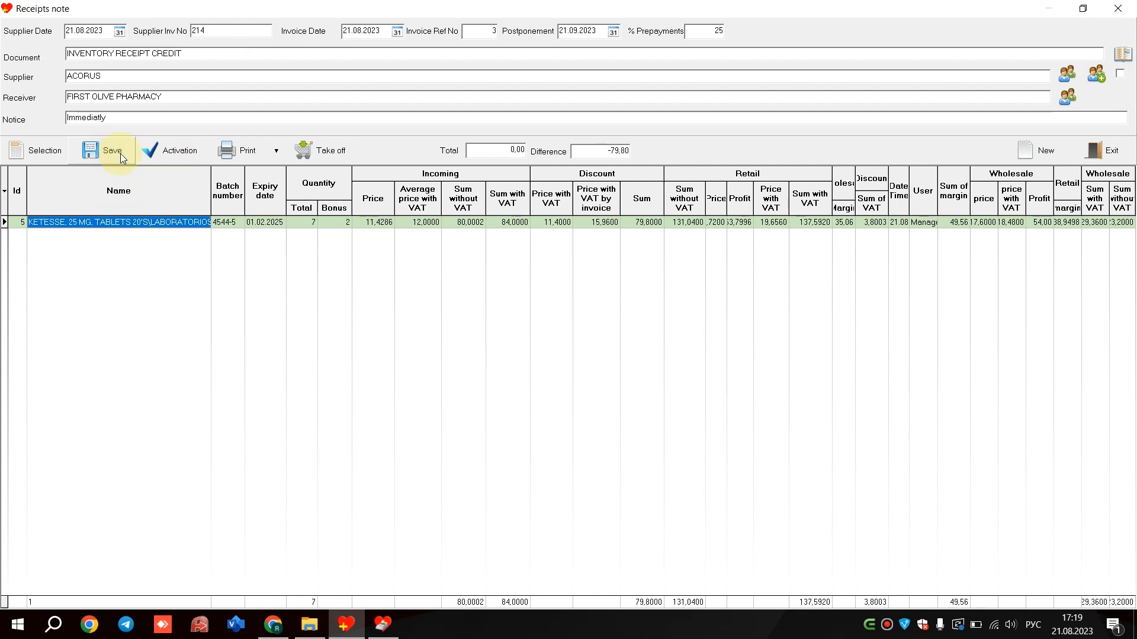
click(170, 155)
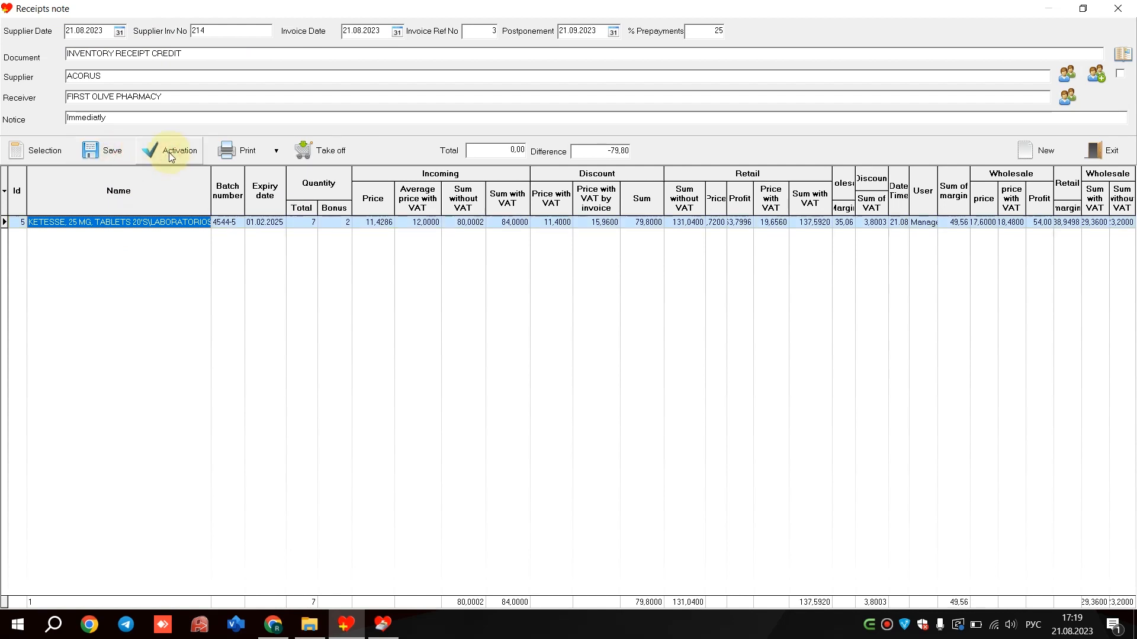
- Preview the printable waybill of the Ketesse receipt note and close the preview
click(341, 226)
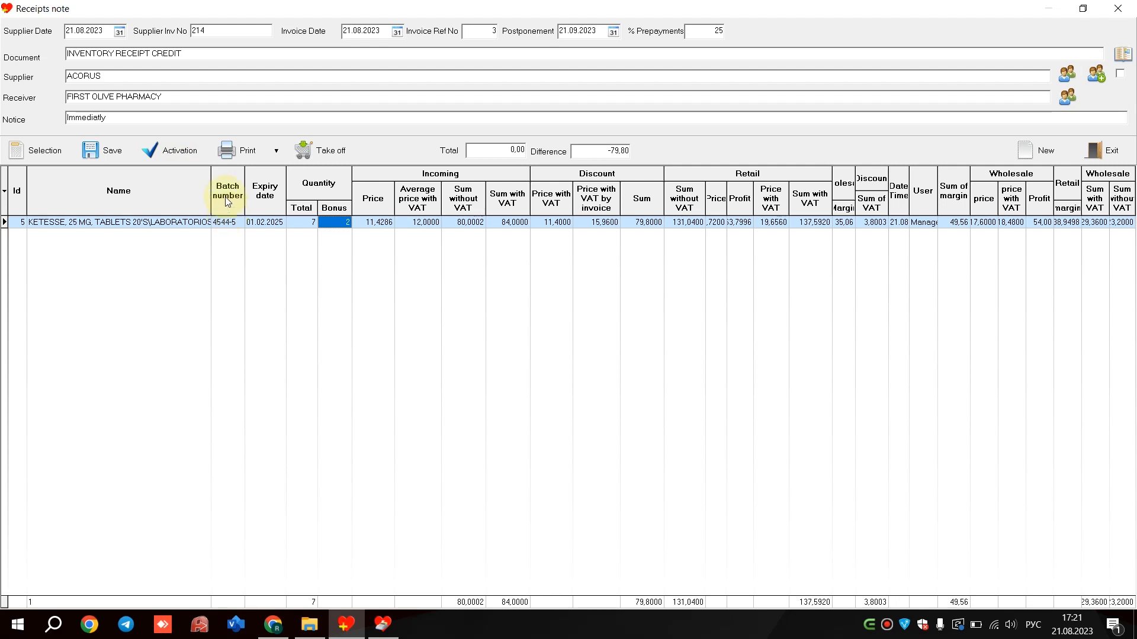
click(276, 152)
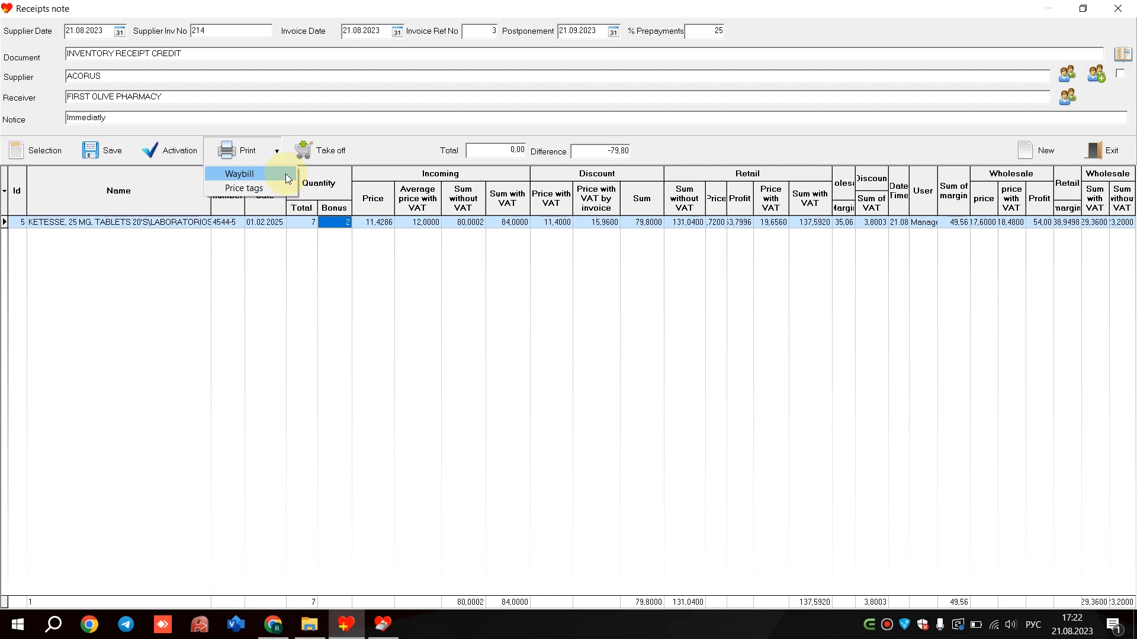
click(288, 176)
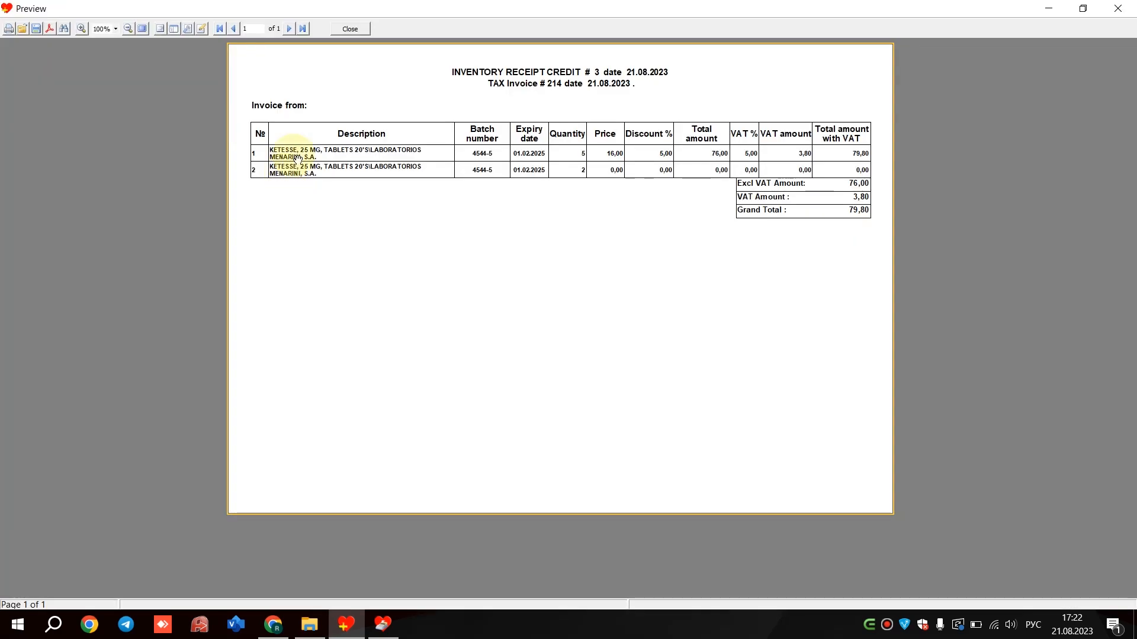
click(367, 34)
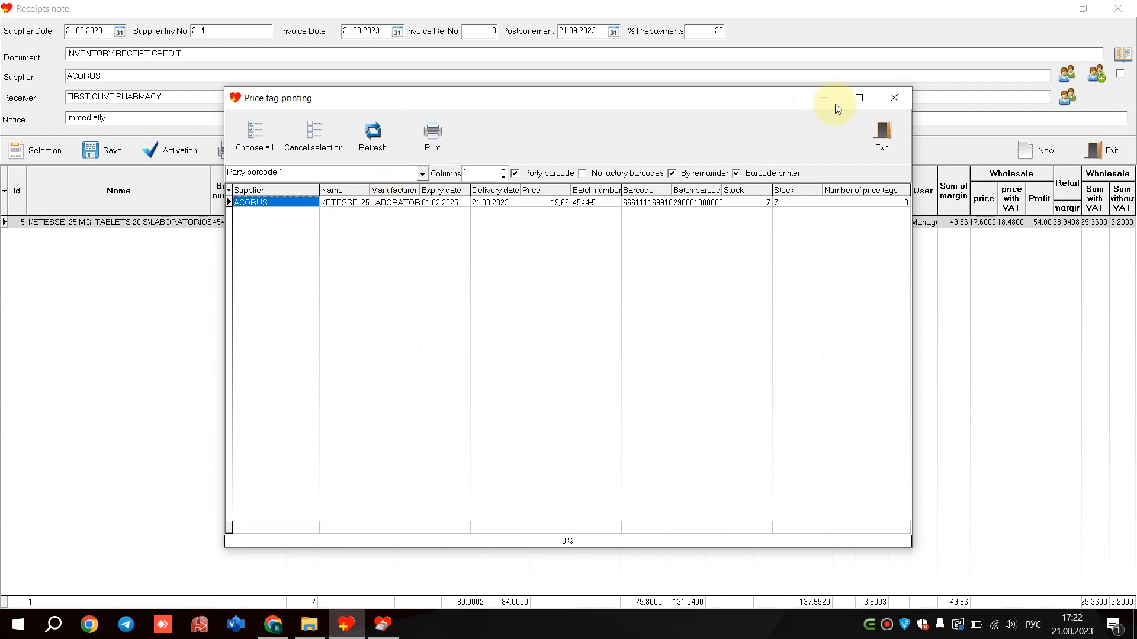
- Examine the price tag printing options for the received Ketesse tablets and close them without printing
click(894, 98)
click(261, 149)
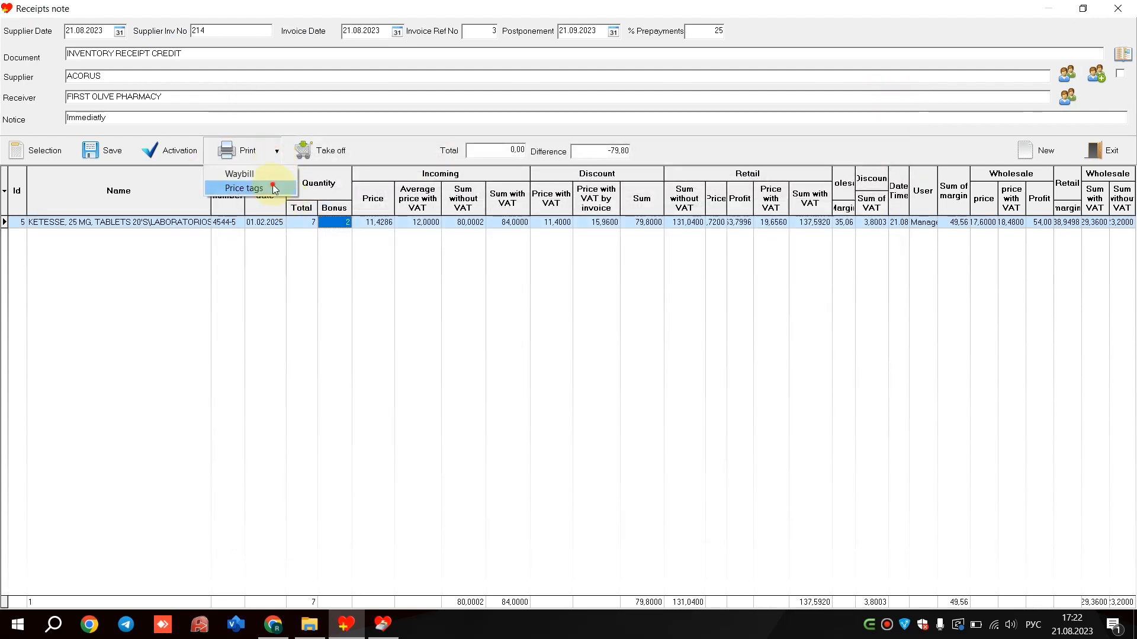
click(260, 187)
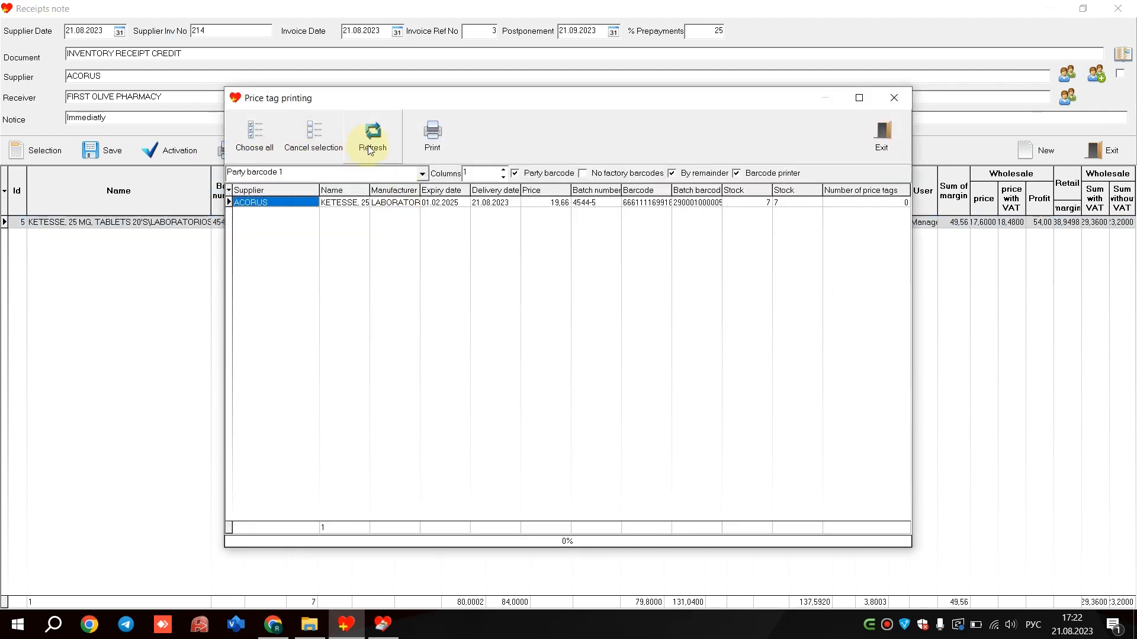
click(421, 145)
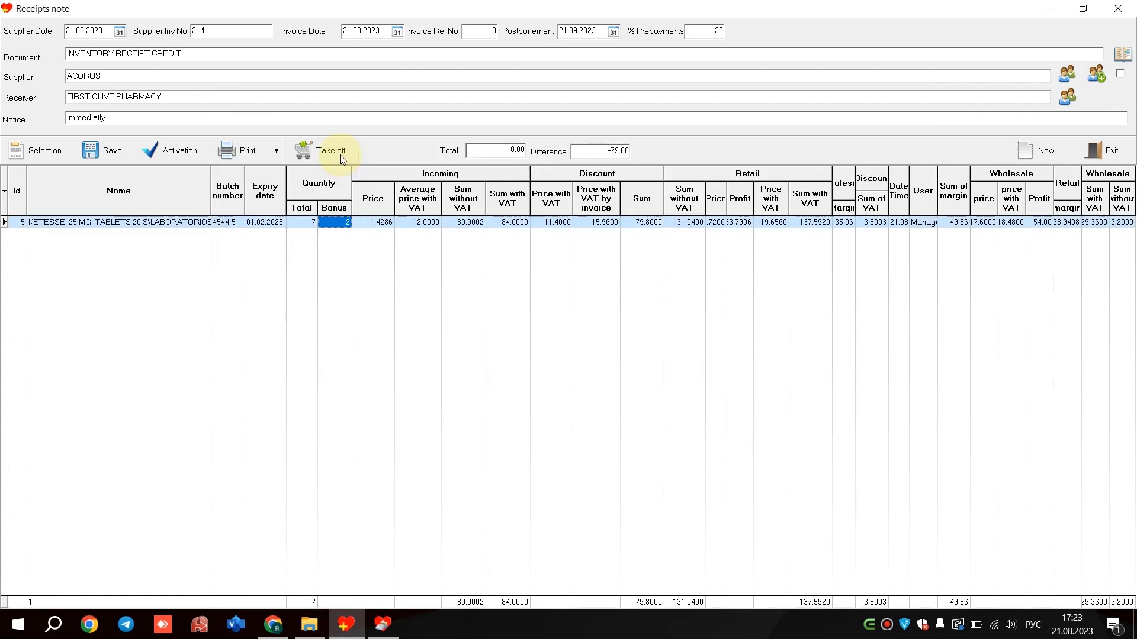
- Try to take off the goods of the receipt note with OLIVE PHARMACY chosen from the reference book
click(339, 155)
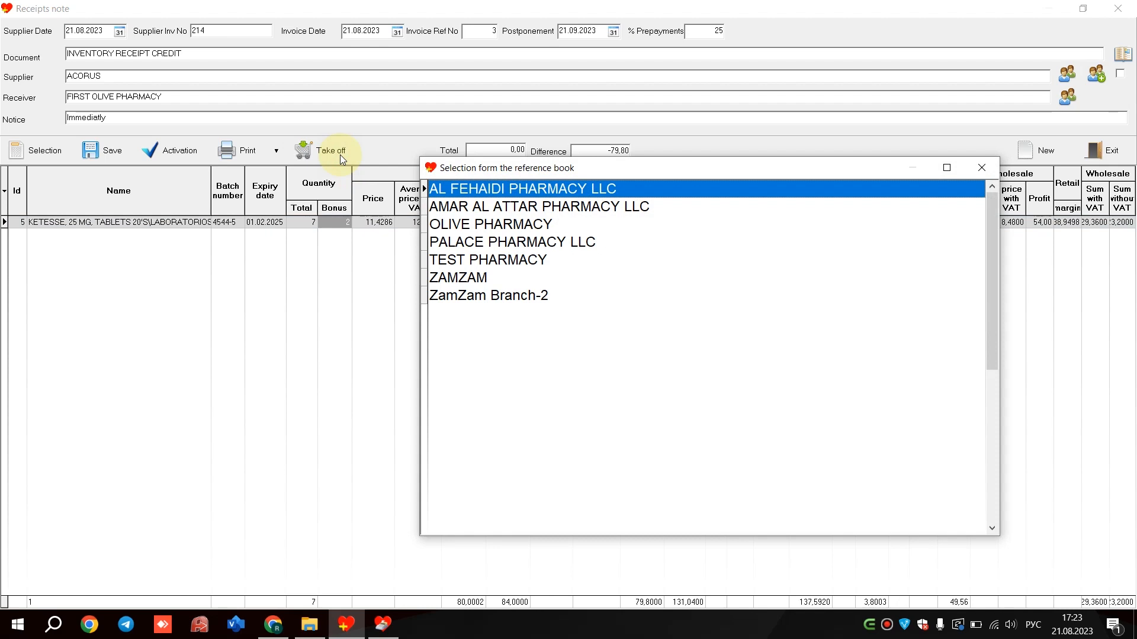
click(497, 213)
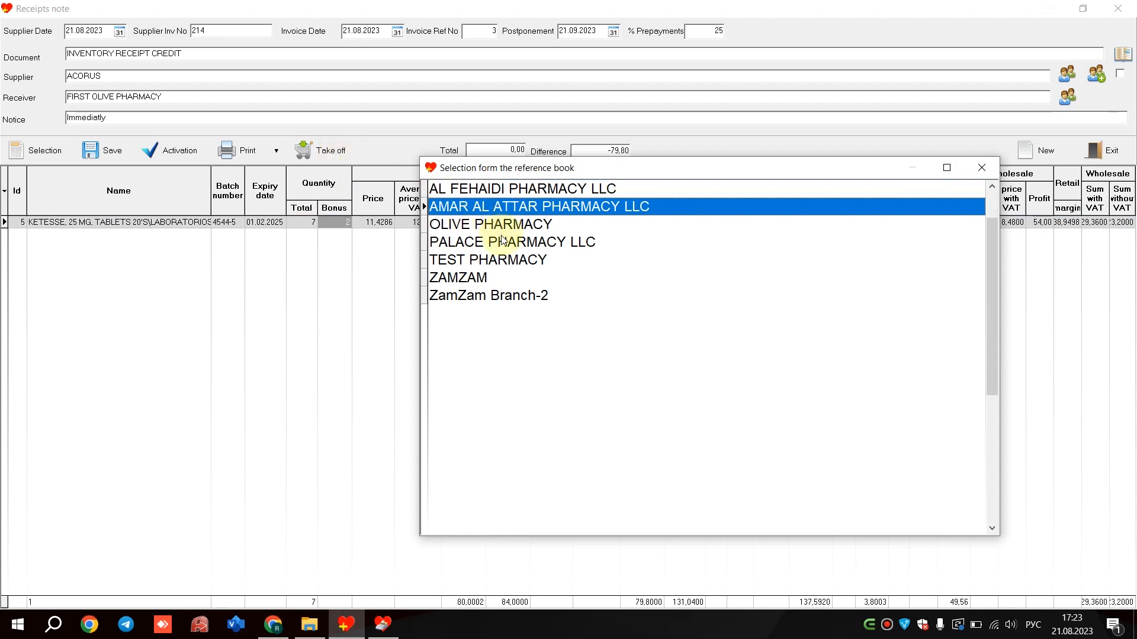
click(501, 223)
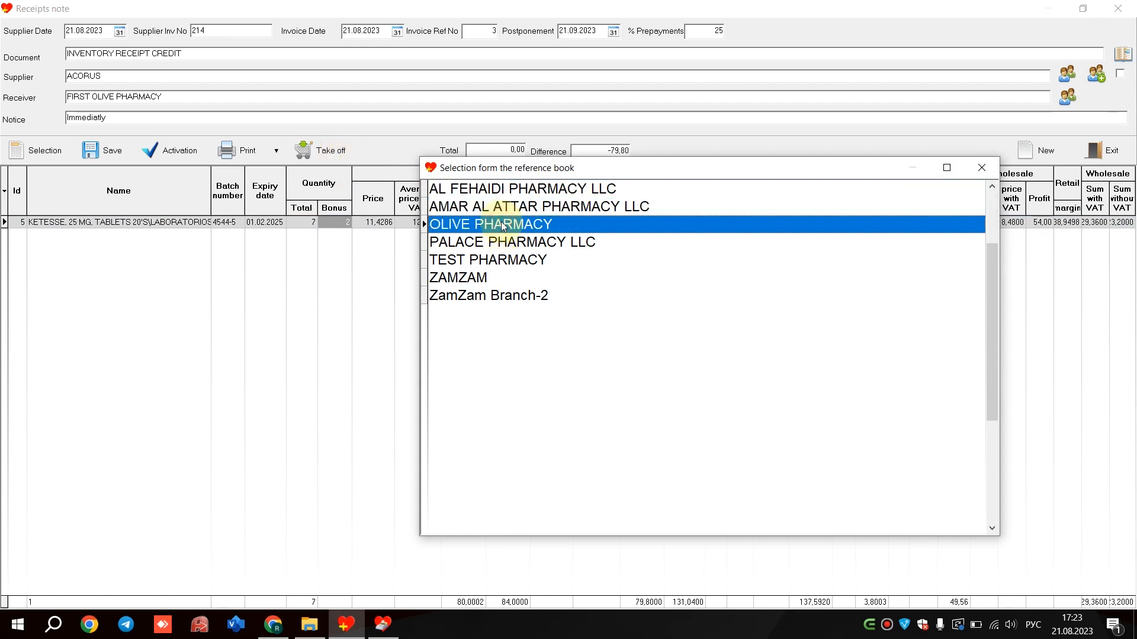
double_click(501, 224)
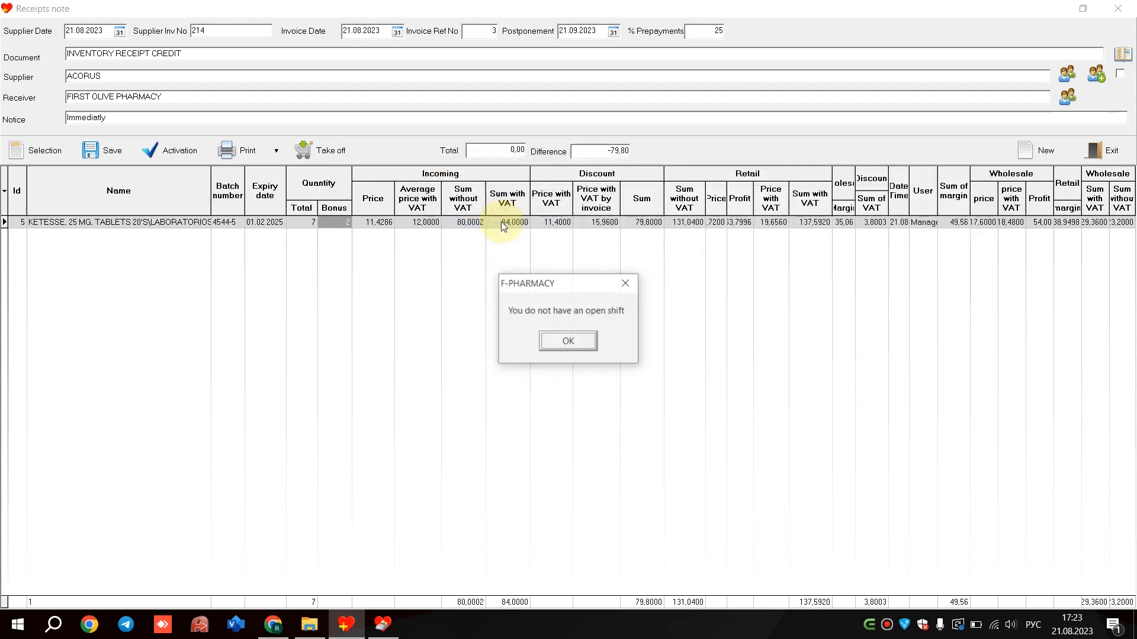
key(Return)
- Start a new blank receipt note, leave it empty and go back to the list of receipt notes
click(1029, 159)
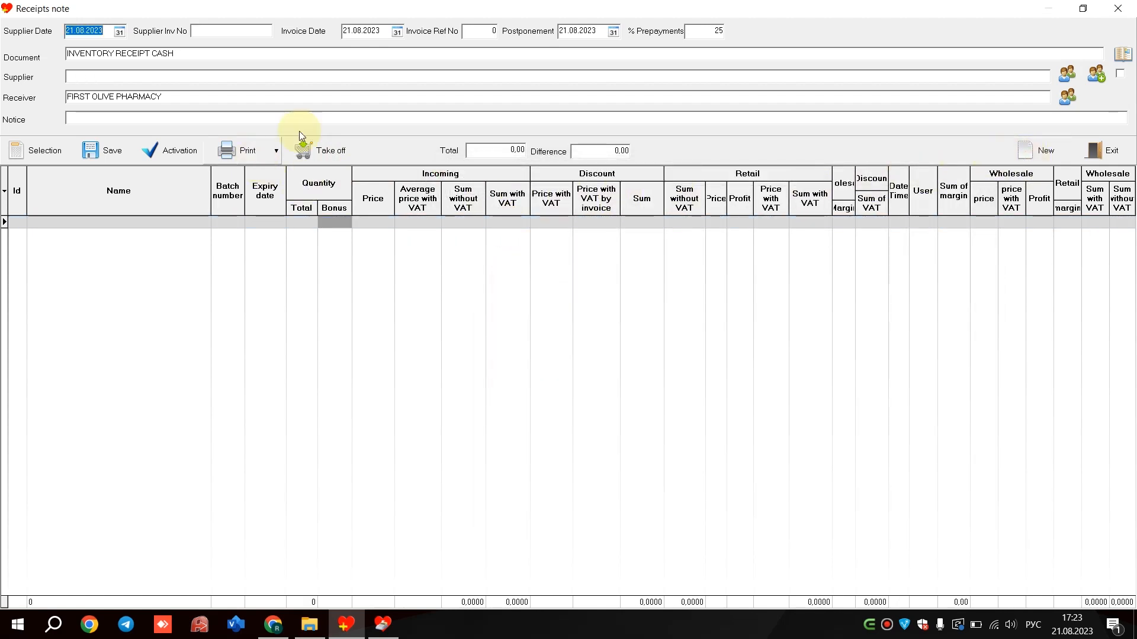
click(1127, 7)
click(44, 70)
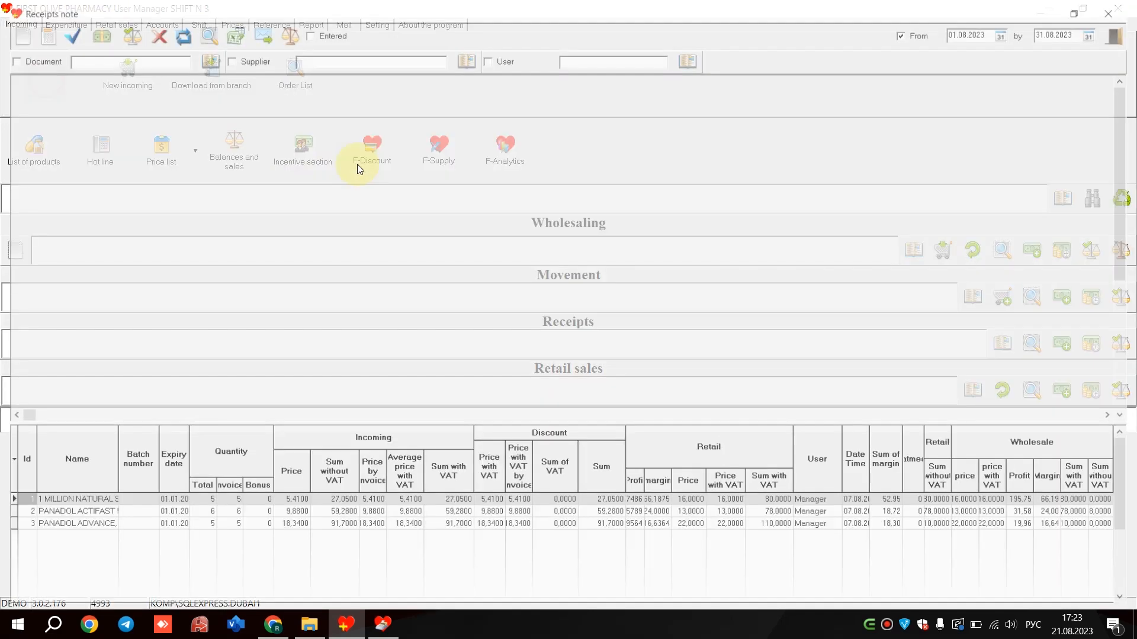
- Reopen the 21.08.2023 receipt note from ACORUS and check the incoming price of its Ketesse line
double_click(375, 154)
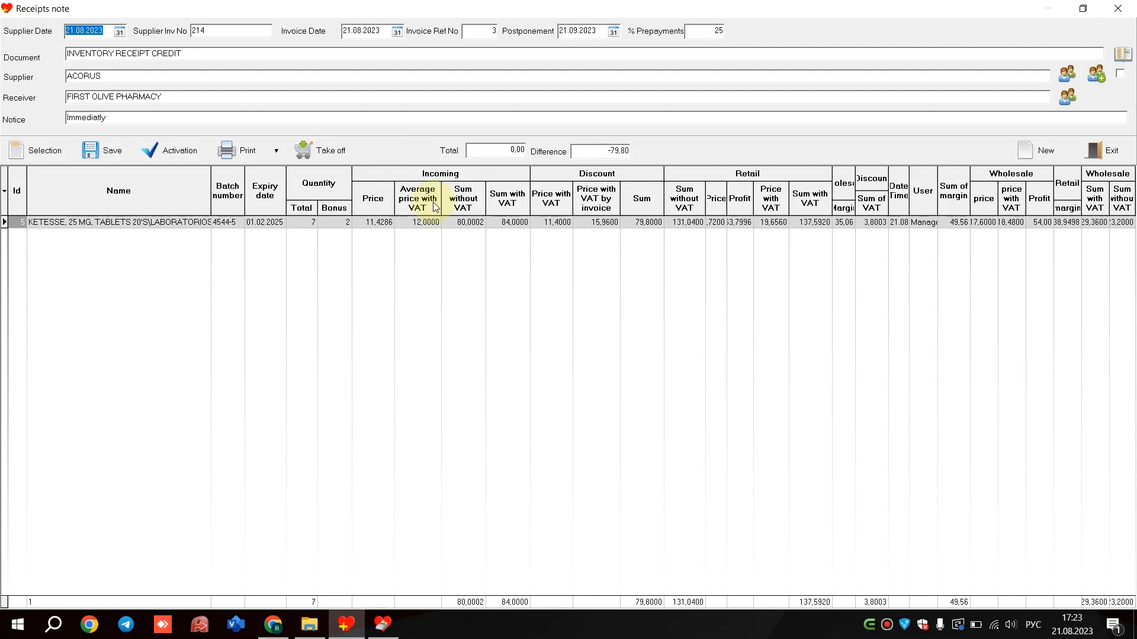
click(1105, 154)
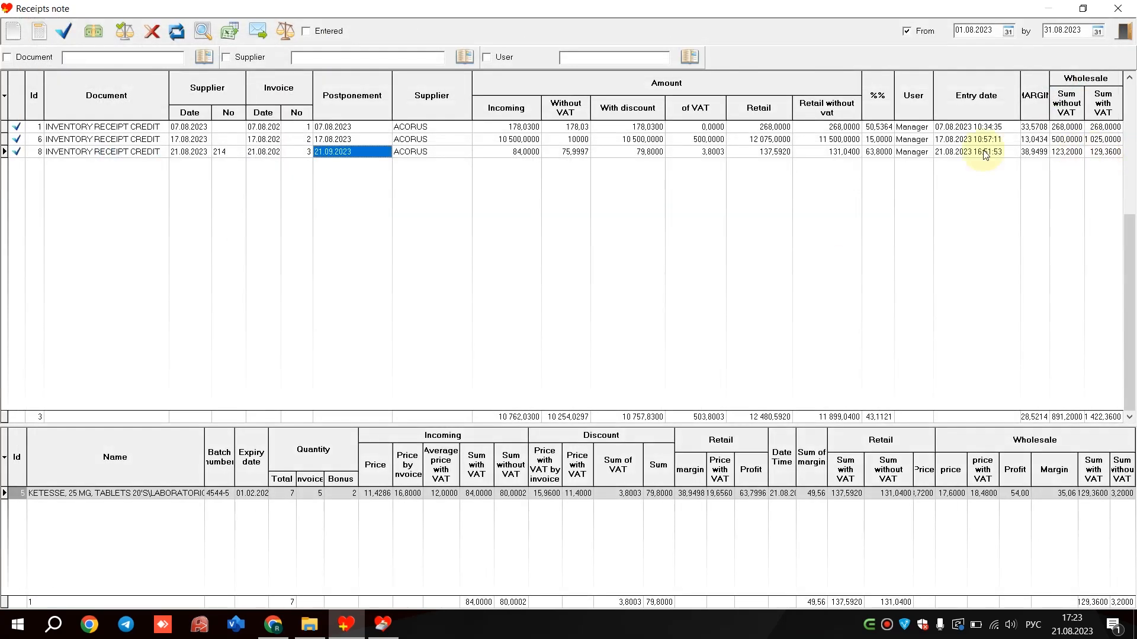
double_click(417, 168)
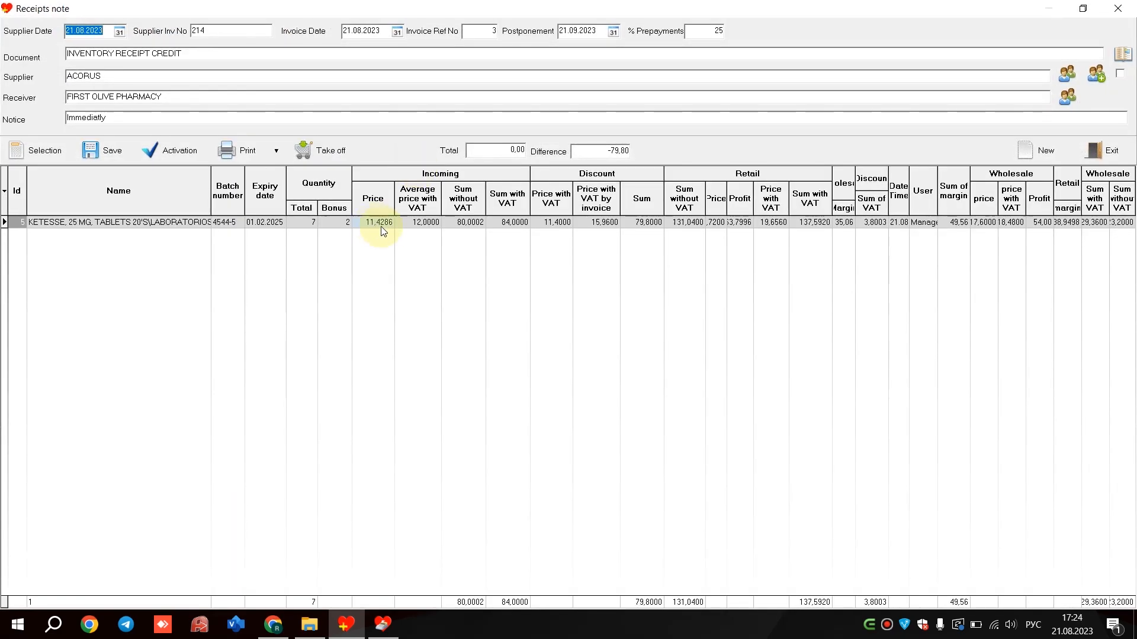
click(374, 223)
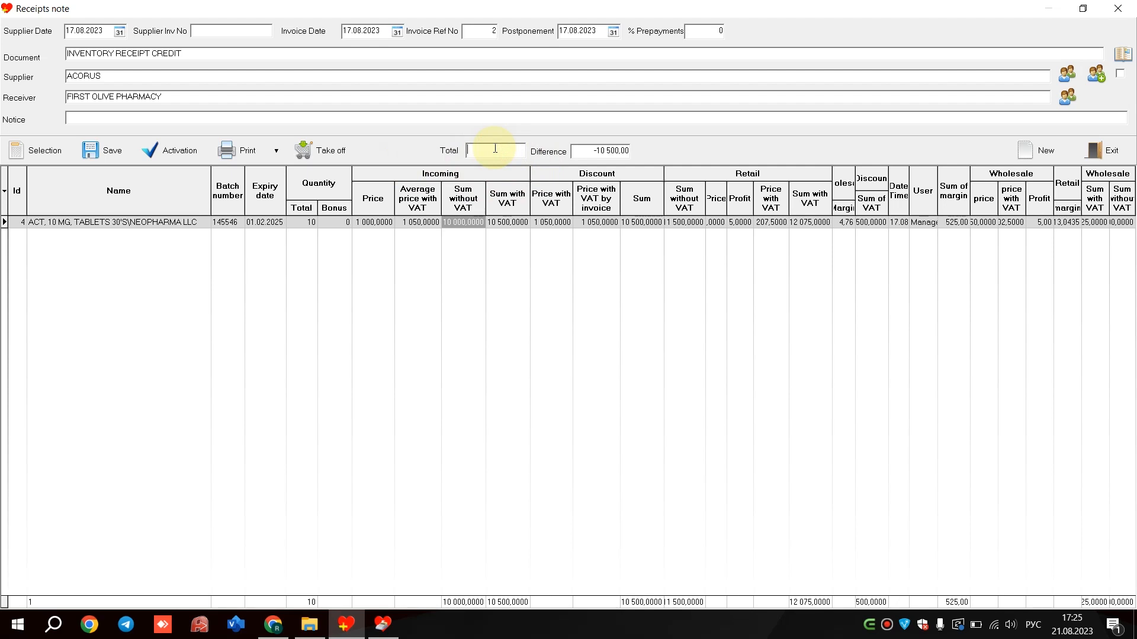
- Enter 10000 as the Total of the 17.08.2023 ACORUS receipt note and check the Difference field
text(0000)
click(592, 152)
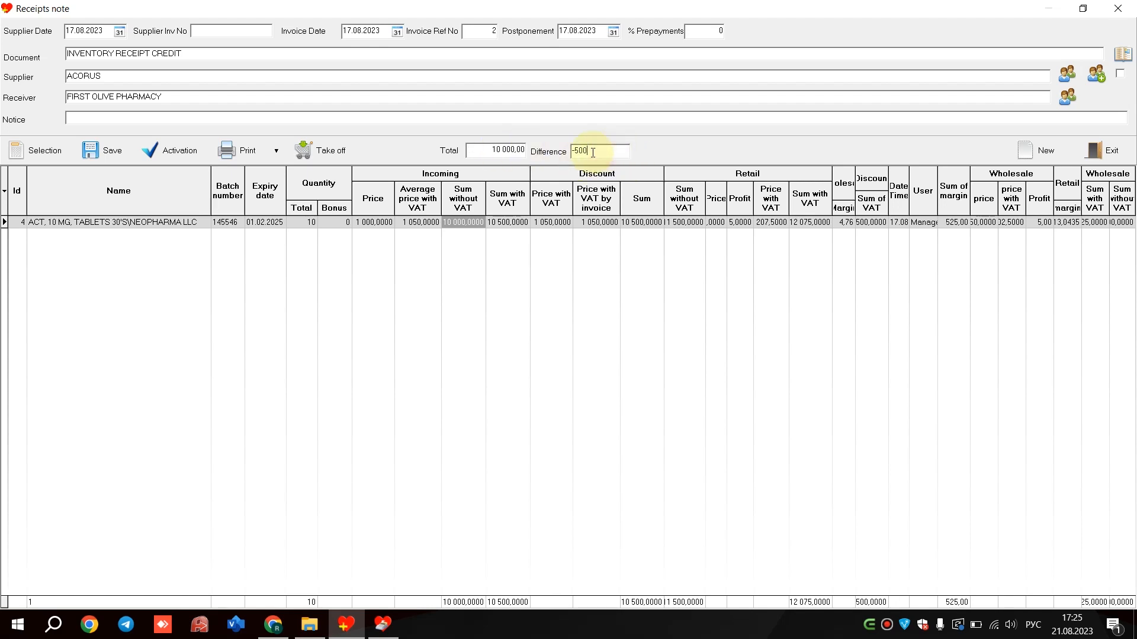